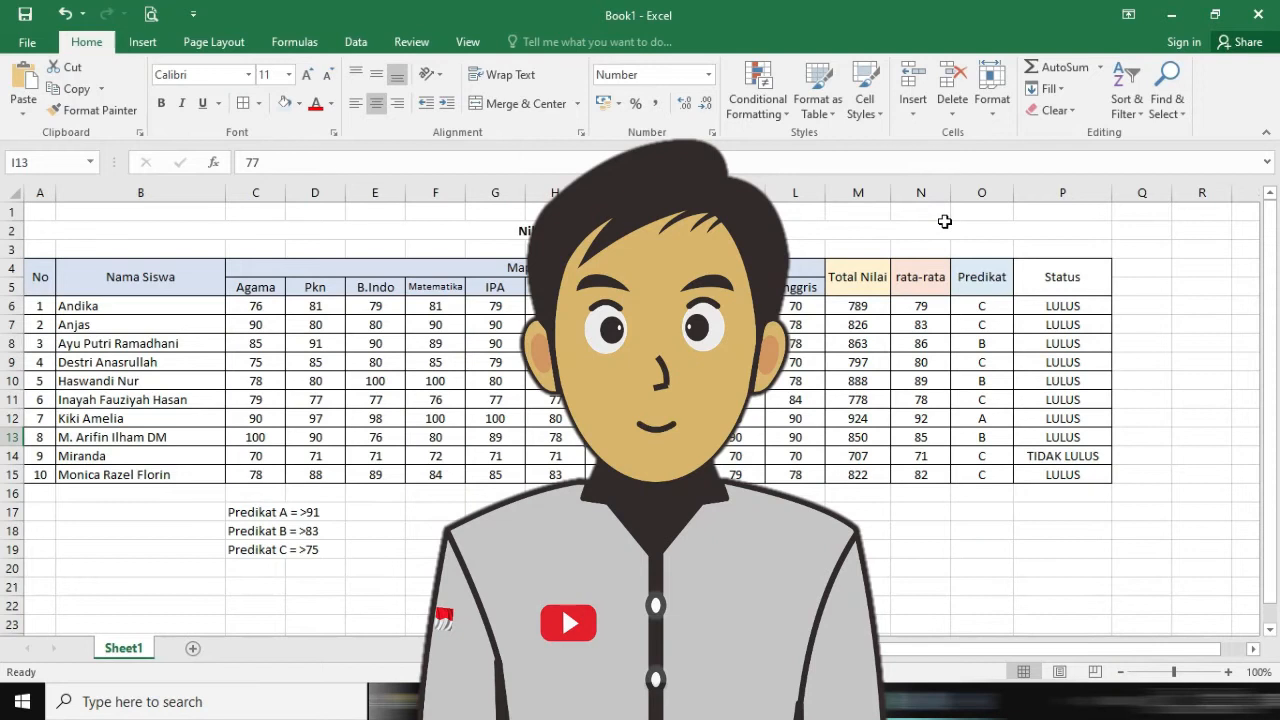
pyautogui.click(912, 702)
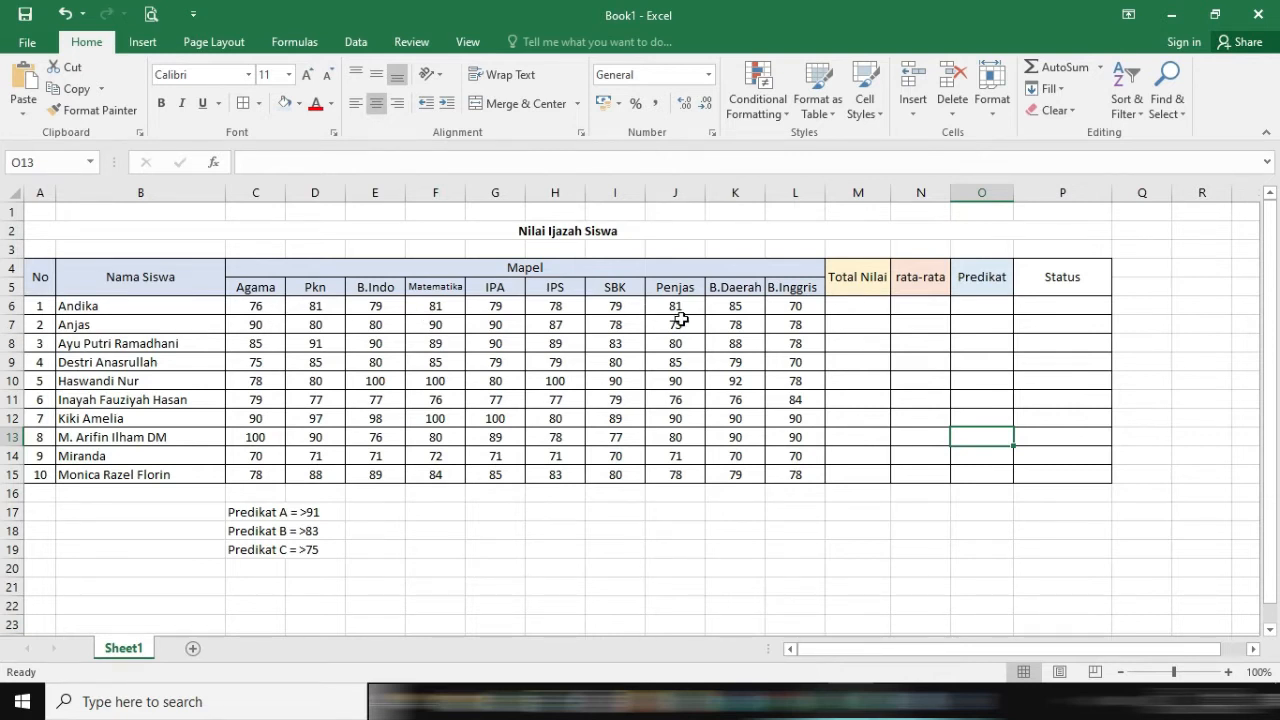
# Total the first student's scores in M6 with =SUM(C6:L6) and fill the formula down the Total Nilai column to M15.
pyautogui.click(861, 303)
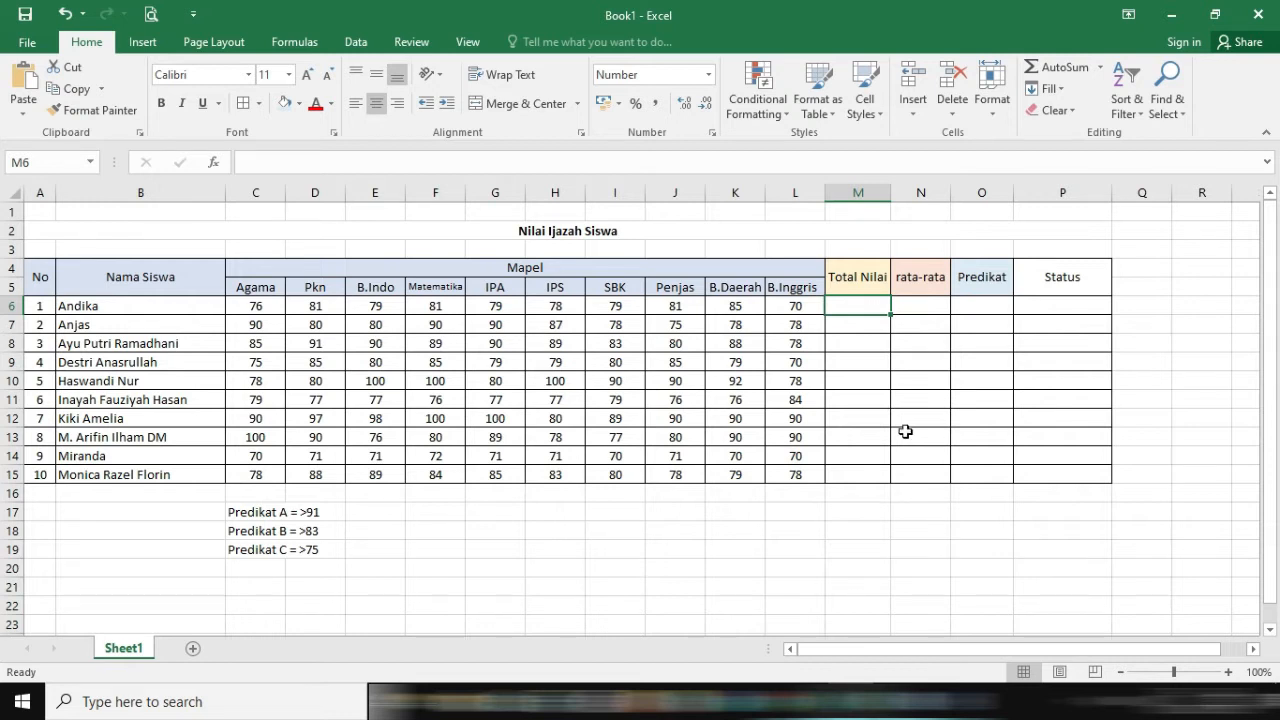
pyautogui.click(910, 309)
pyautogui.click(845, 307)
pyautogui.write('=')
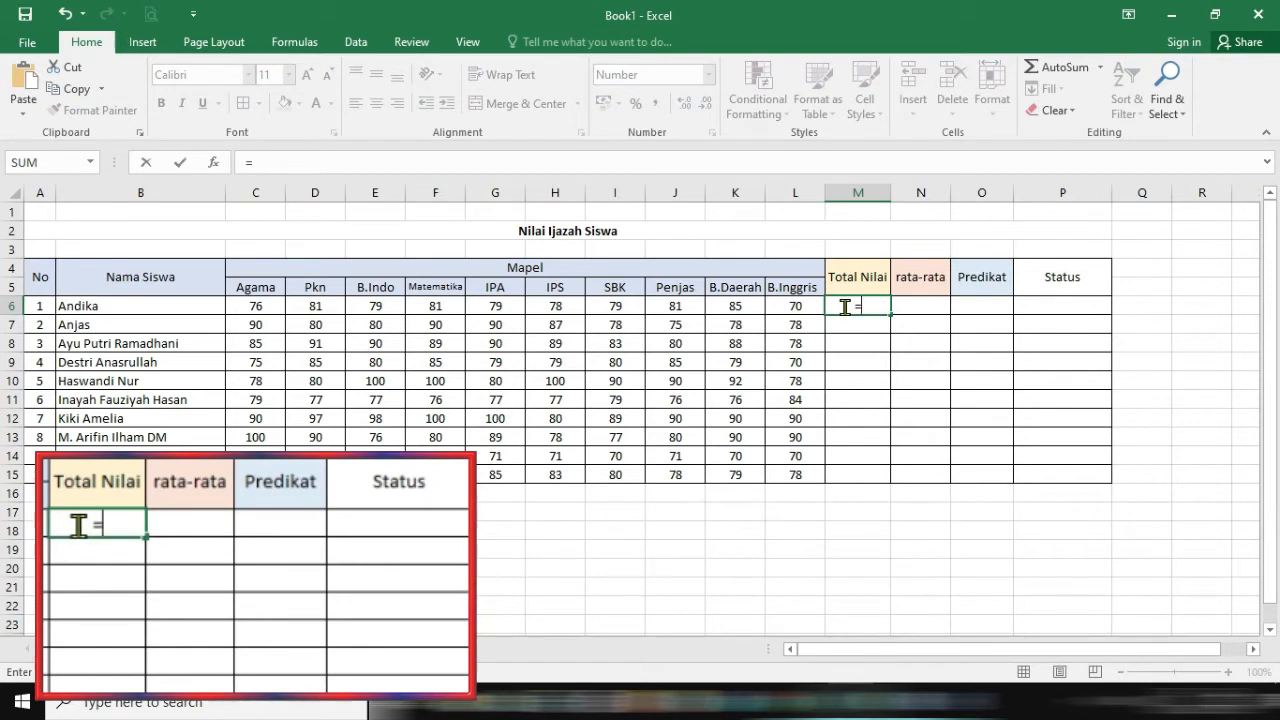
pyautogui.write('sum')
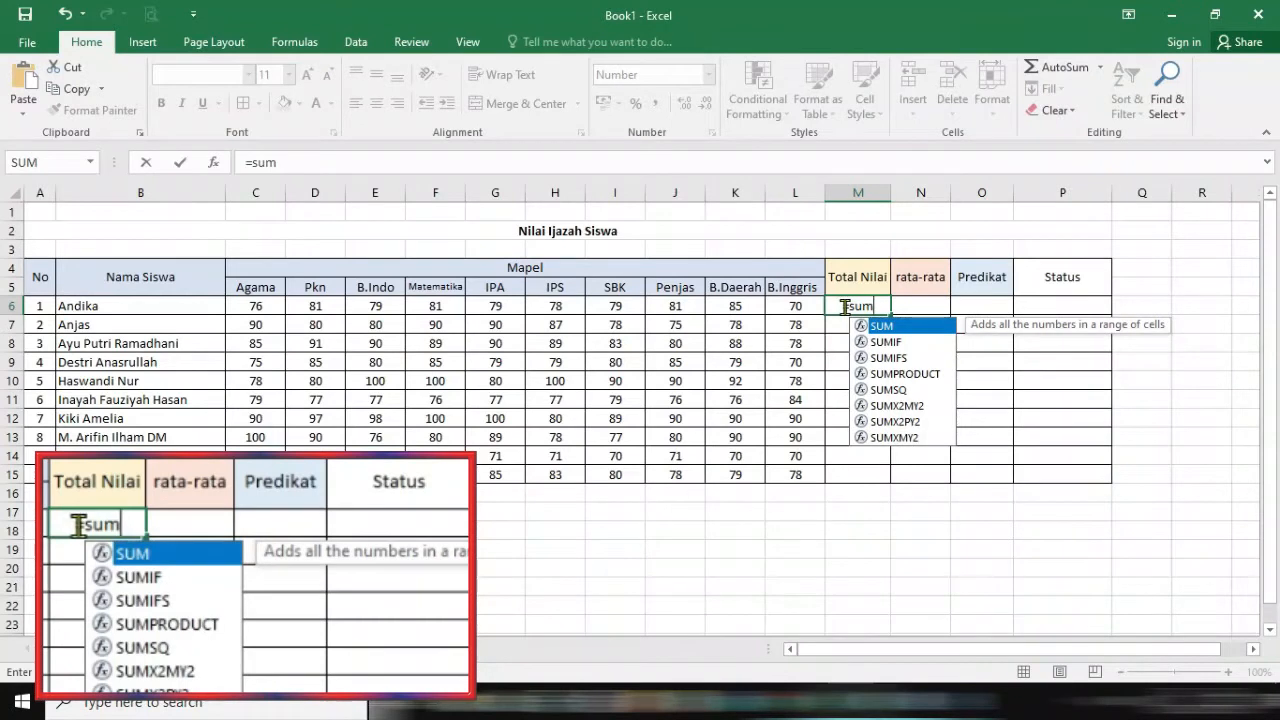
pyautogui.write('(')
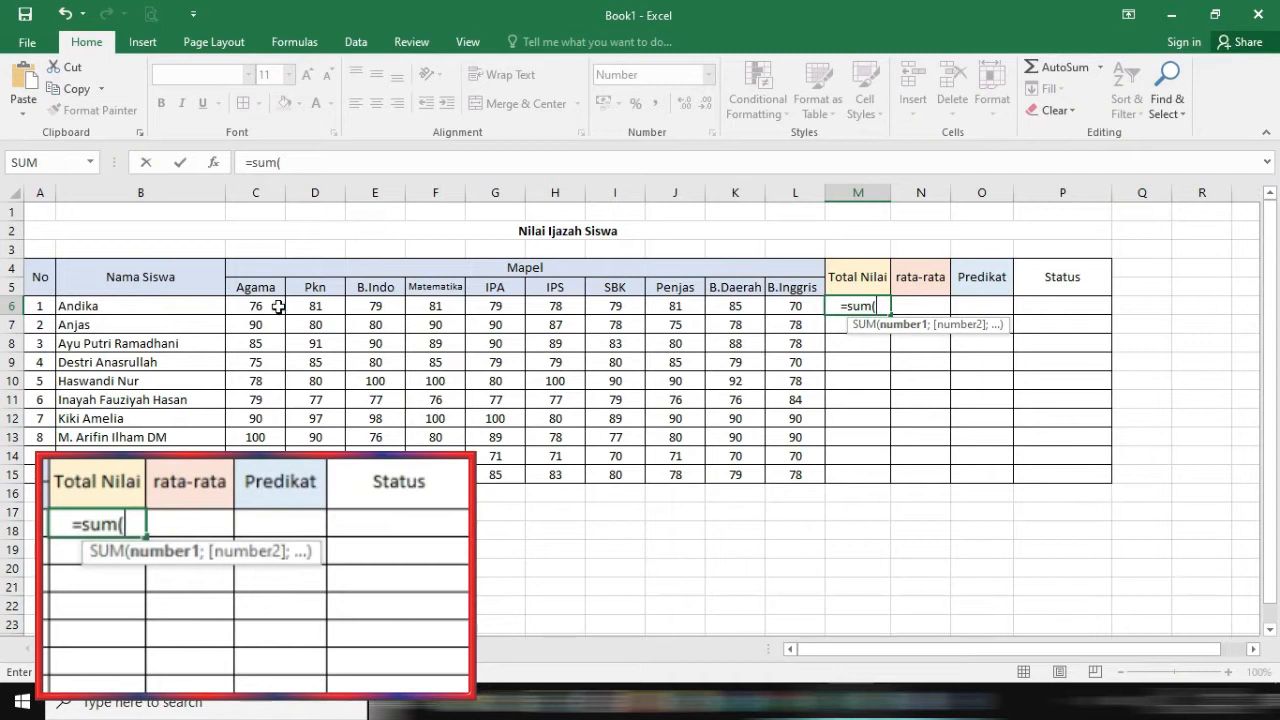
pyautogui.moveTo(266, 306); pyautogui.dragTo(792, 307)
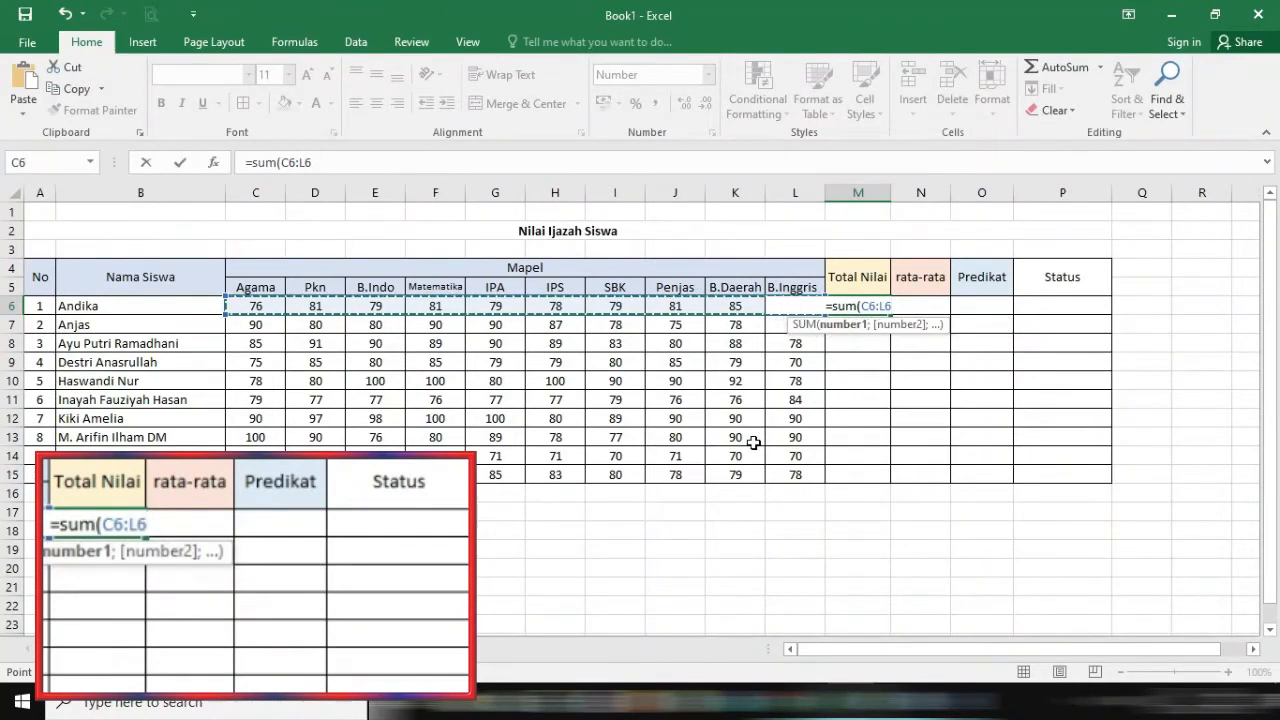
pyautogui.write(')')
pyautogui.press('Return')
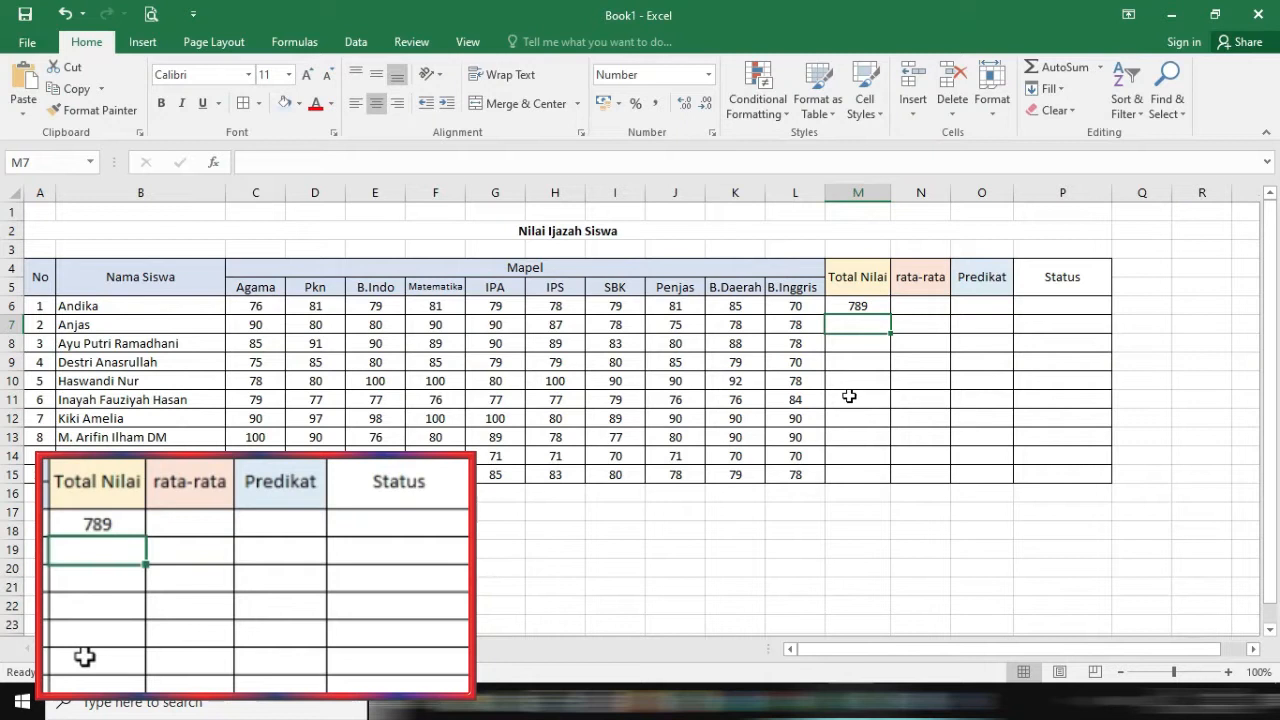
pyautogui.click(860, 304)
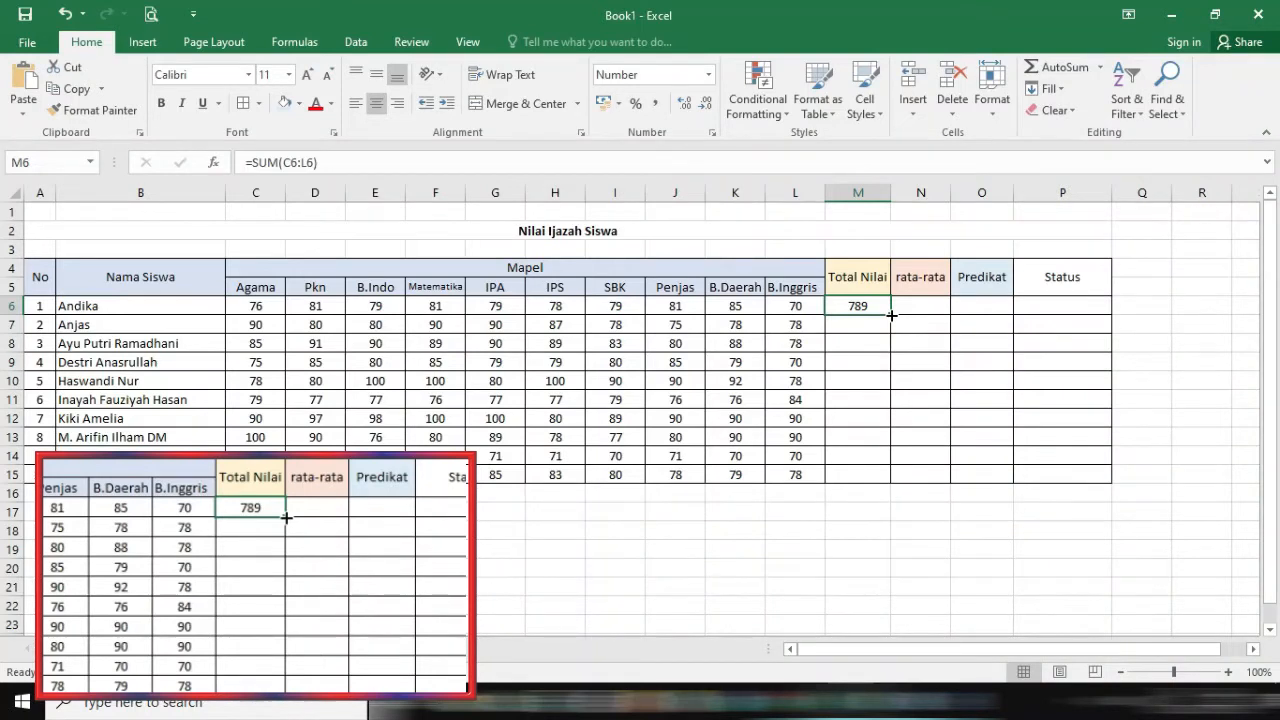
pyautogui.moveTo(891, 315); pyautogui.dragTo(891, 477)
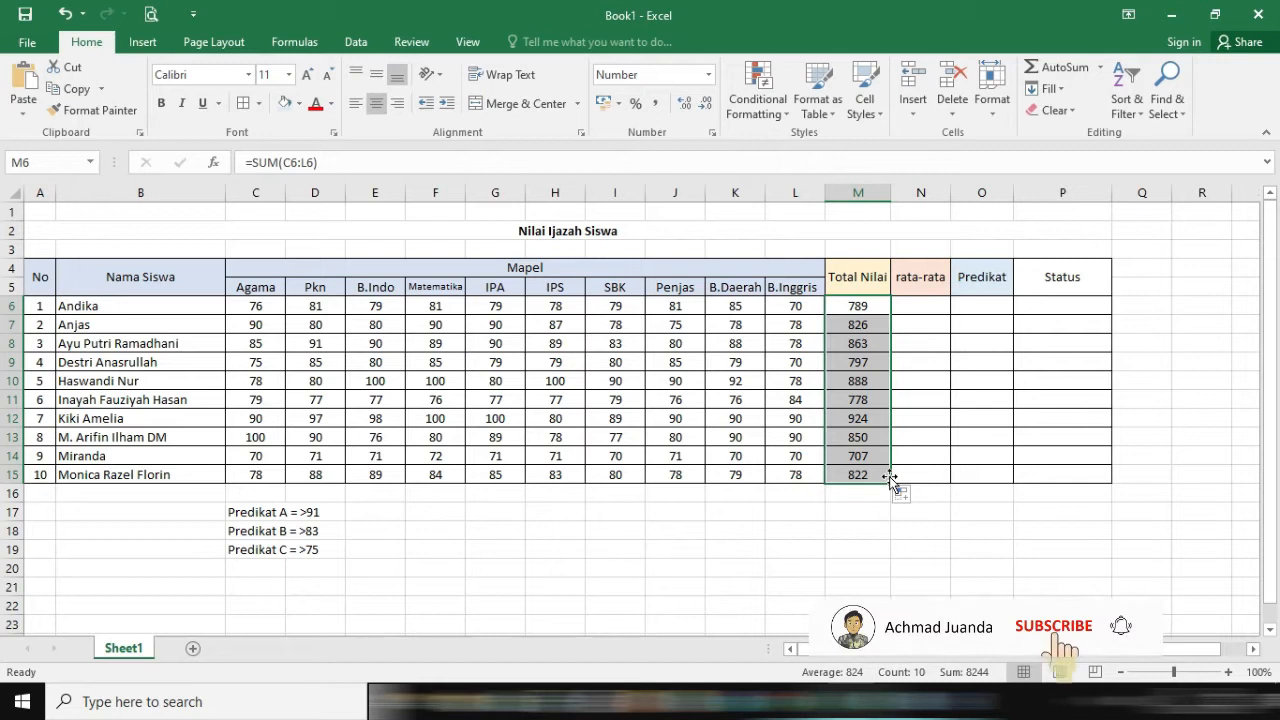
# Average the first student's scores in N6 with =AVERAGE(C6:L6) and fill the formula down the rata-rata column to N15.
pyautogui.click(928, 305)
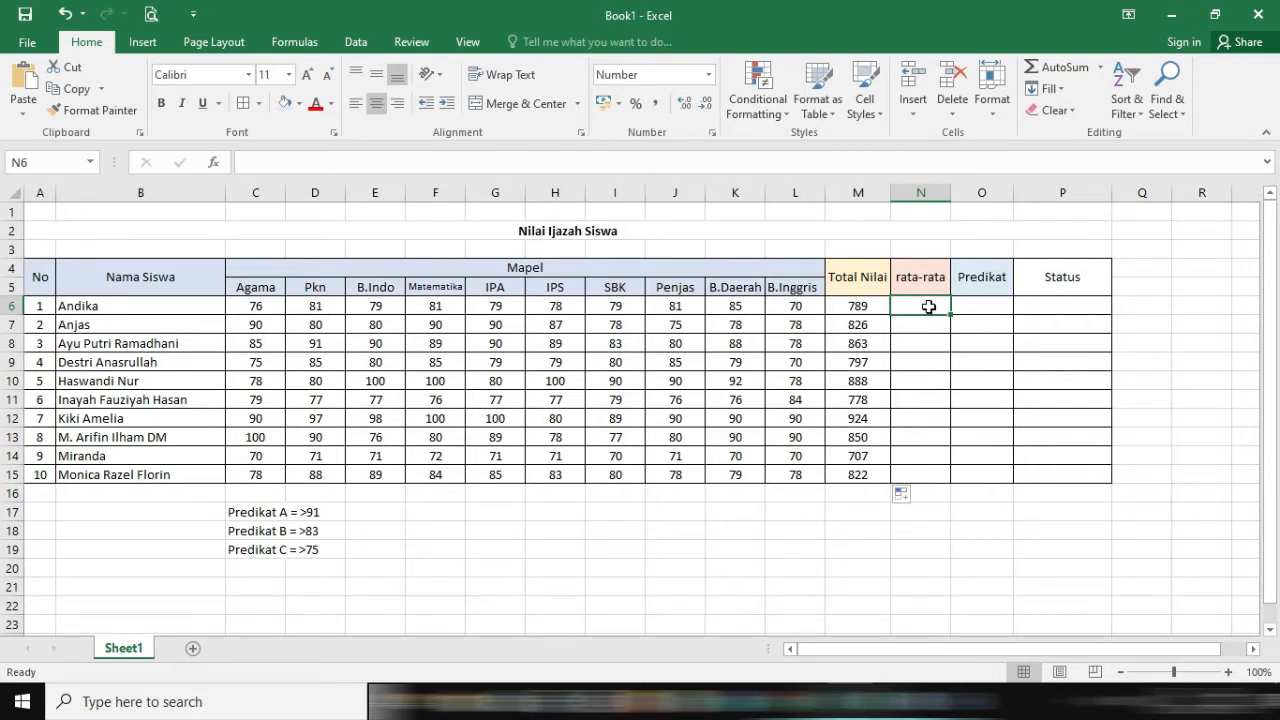
pyautogui.click(915, 302)
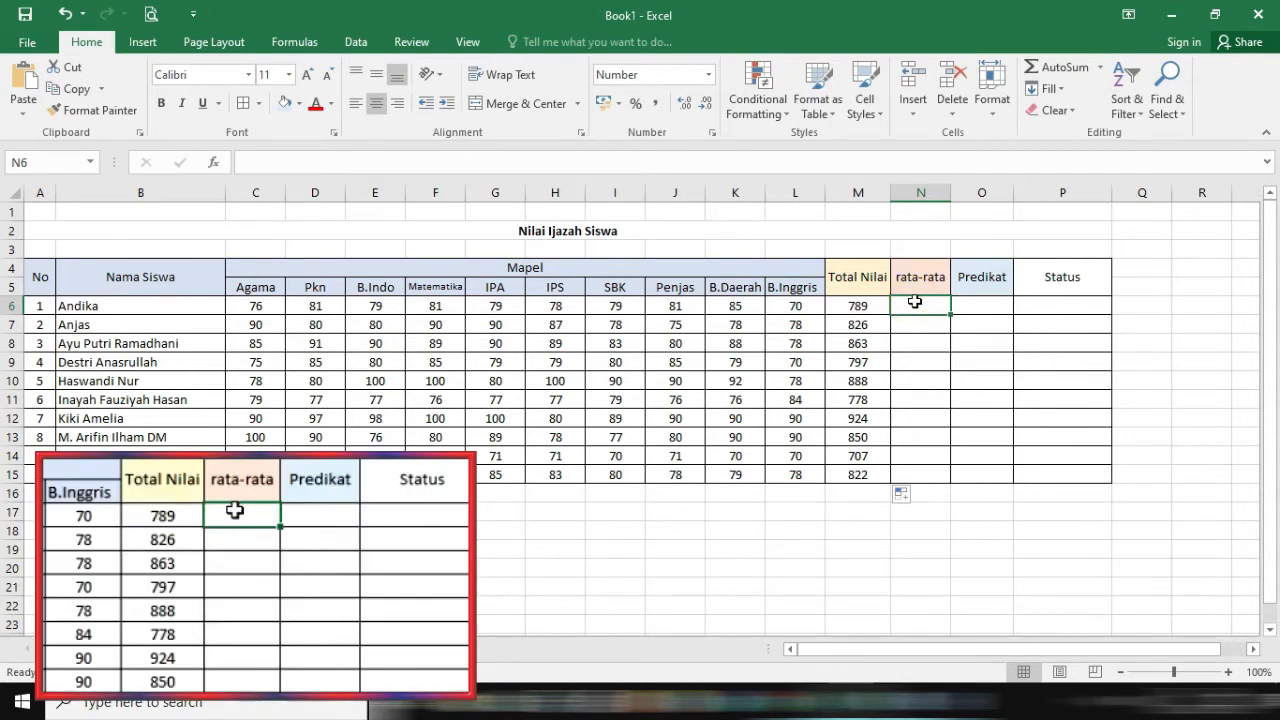
pyautogui.write('=')
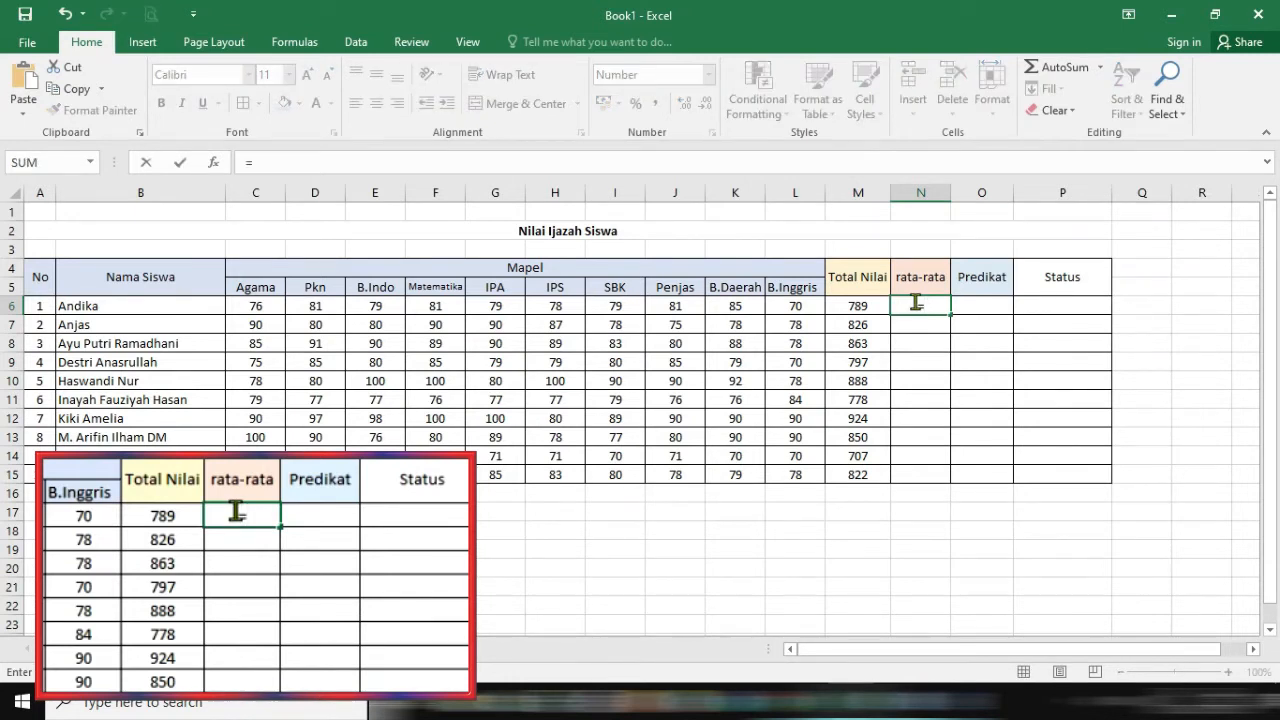
pyautogui.write('a')
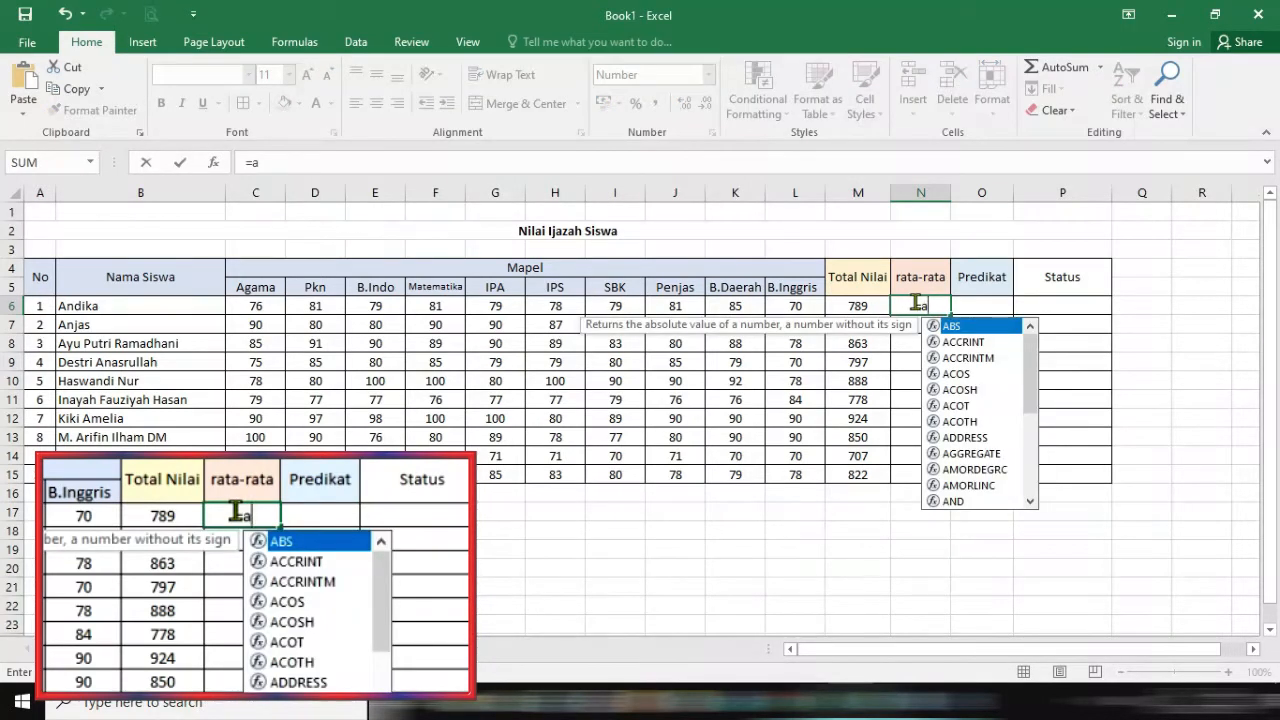
pyautogui.write('vera')
pyautogui.write('ge')
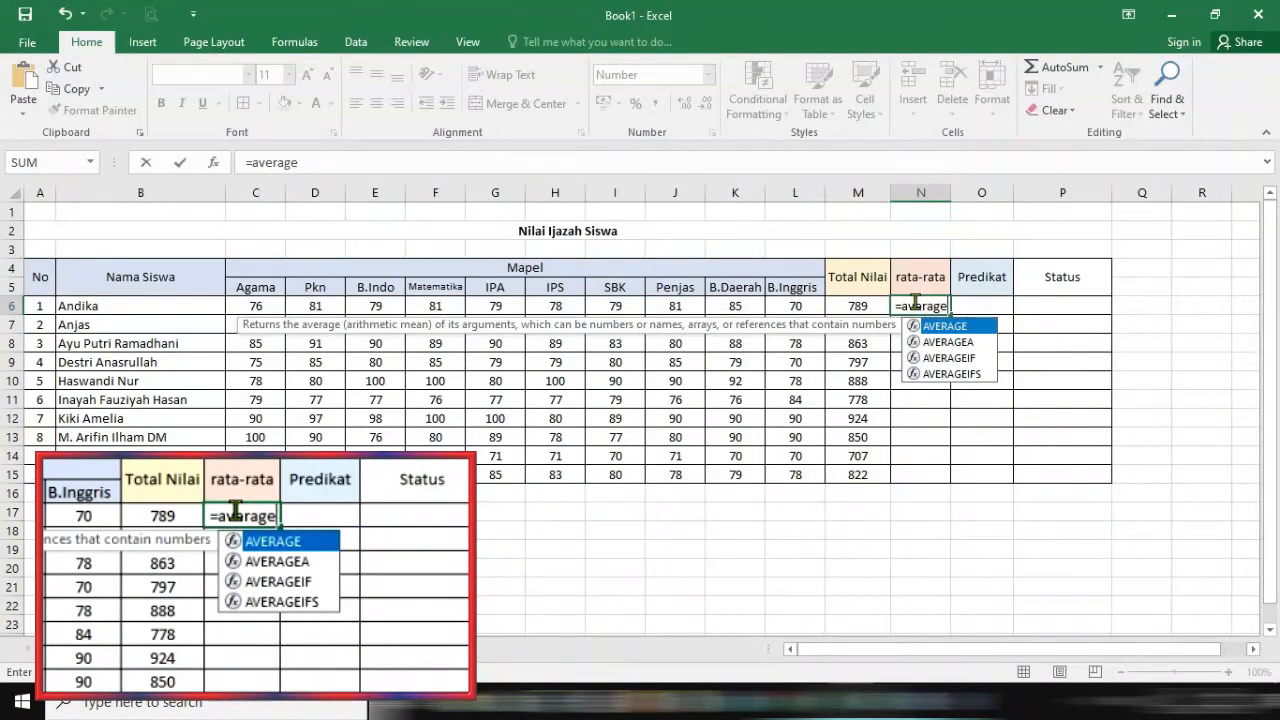
pyautogui.write('(')
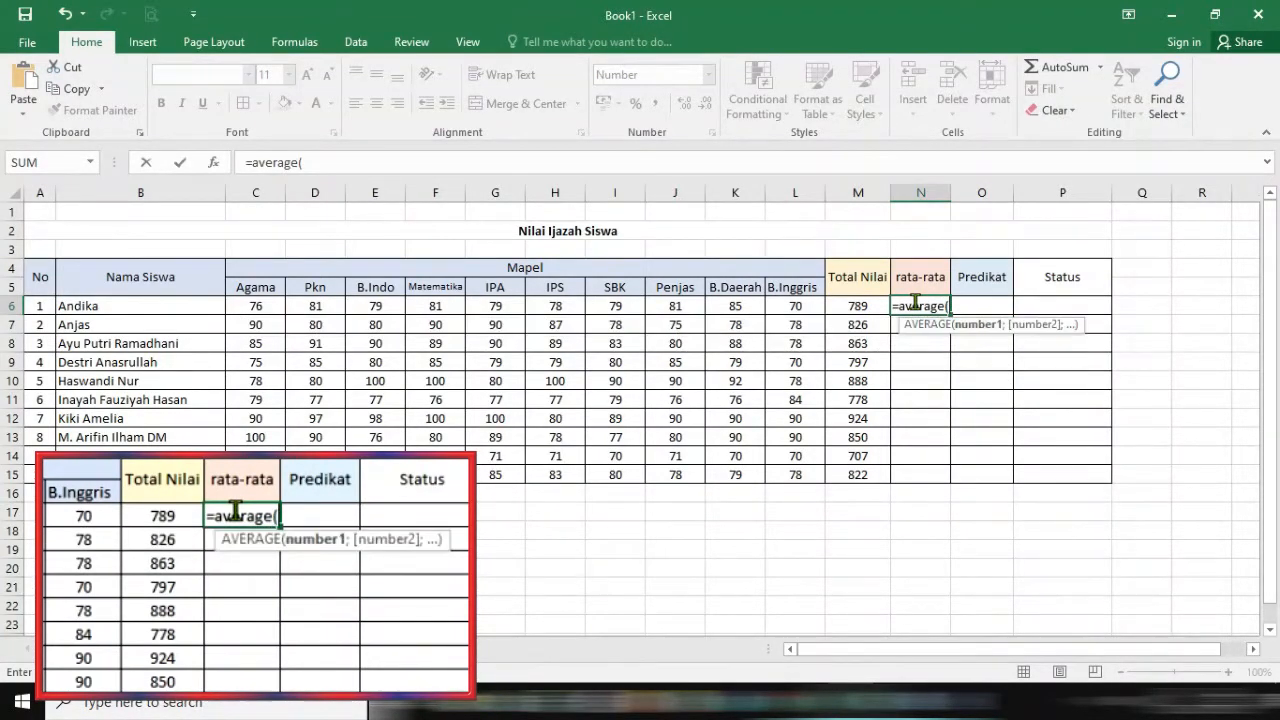
pyautogui.click(256, 307)
pyautogui.moveTo(256, 307); pyautogui.dragTo(775, 309)
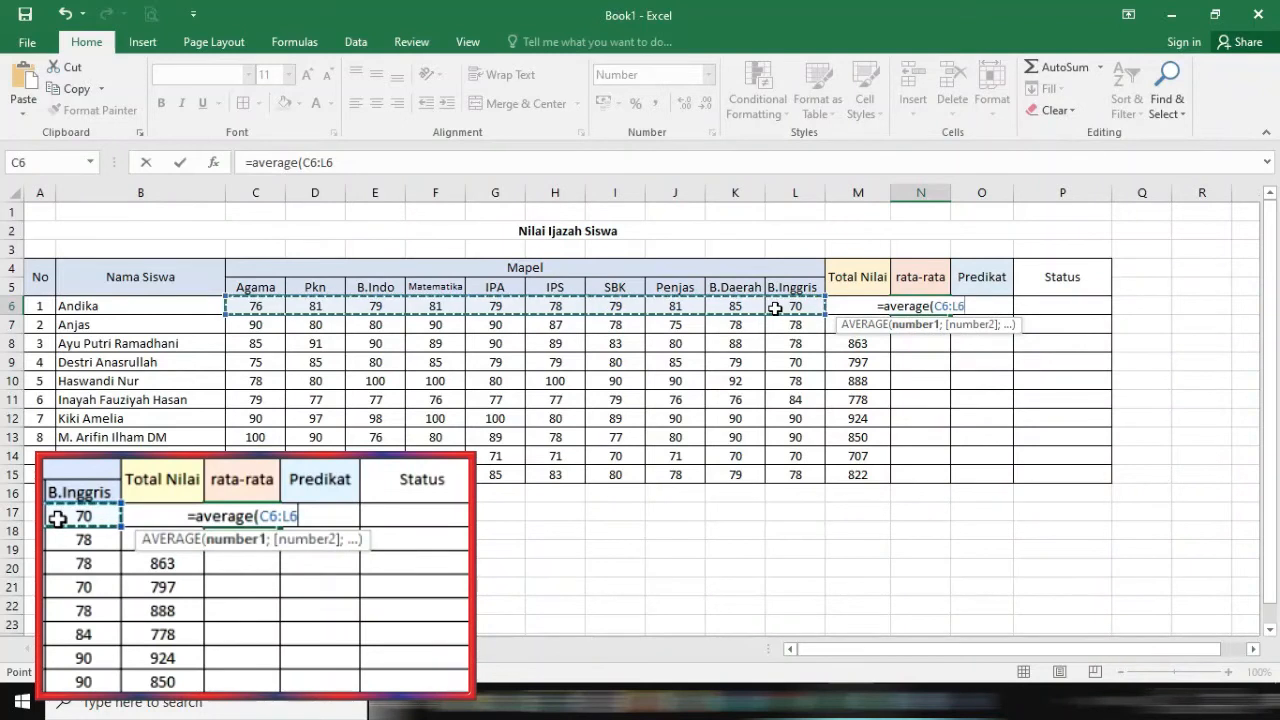
pyautogui.write(')')
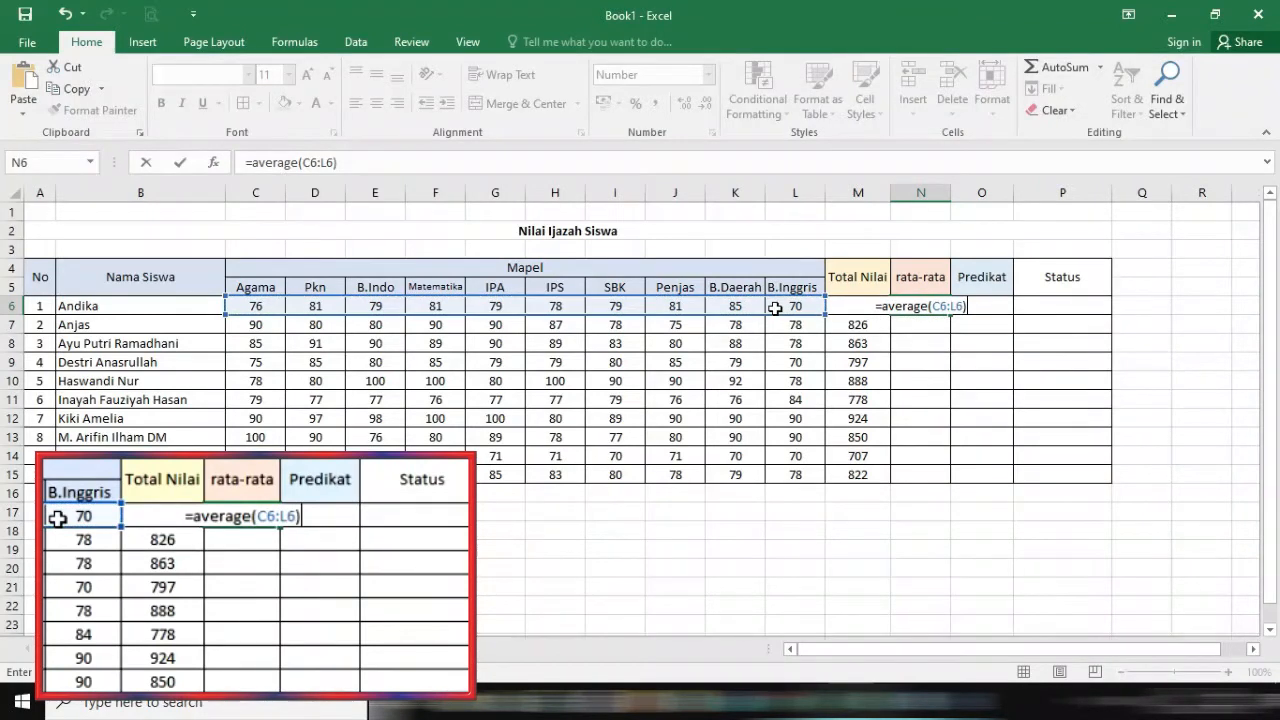
pyautogui.press('Return')
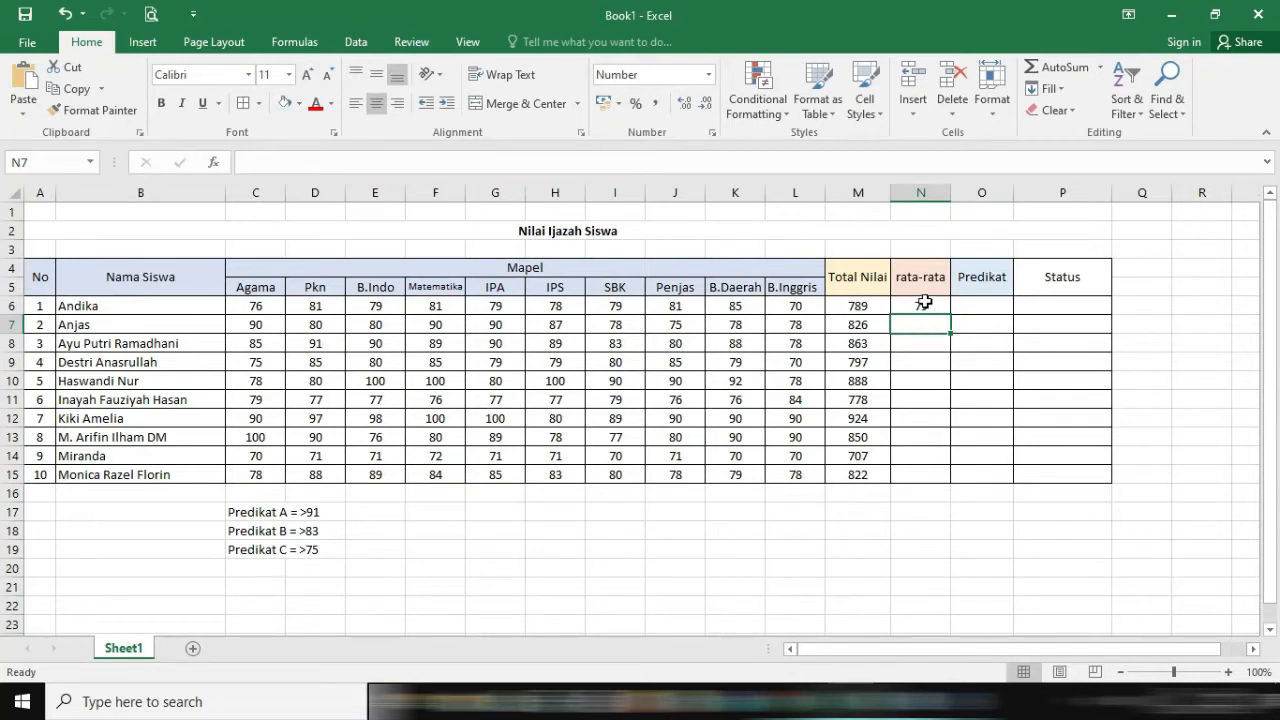
pyautogui.click(924, 302)
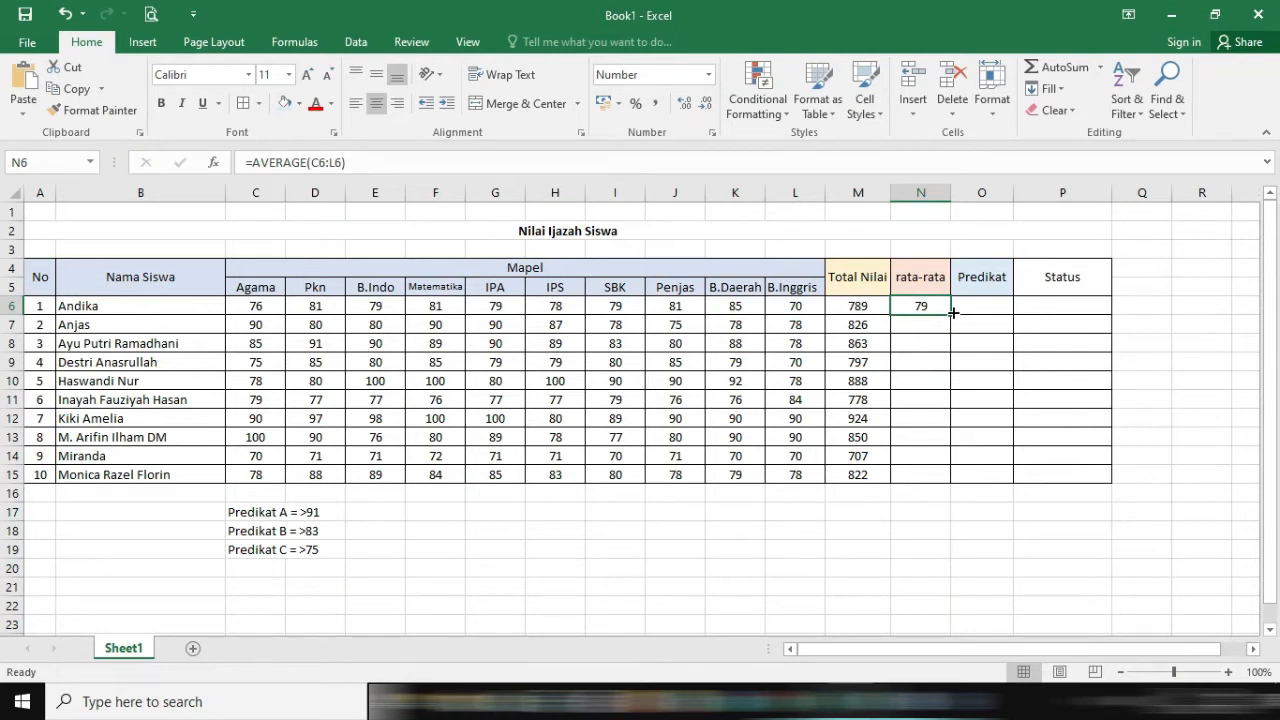
pyautogui.moveTo(953, 312); pyautogui.dragTo(943, 477)
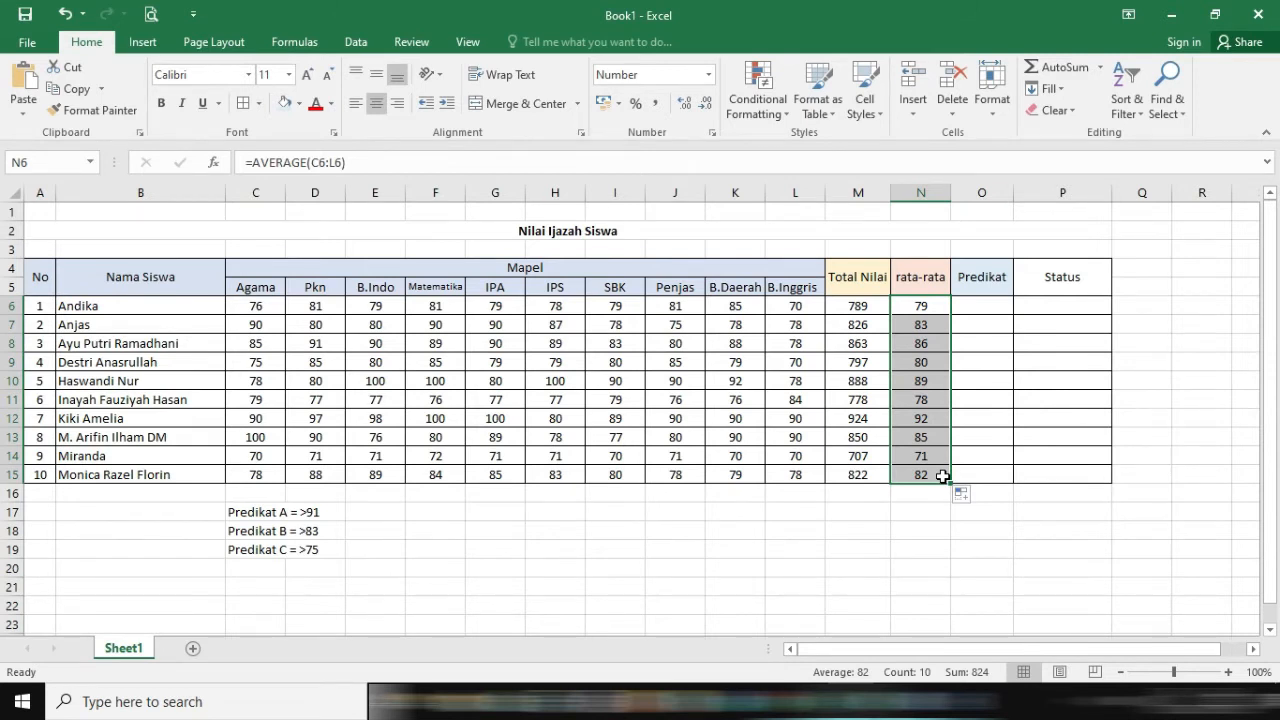
pyautogui.click(928, 327)
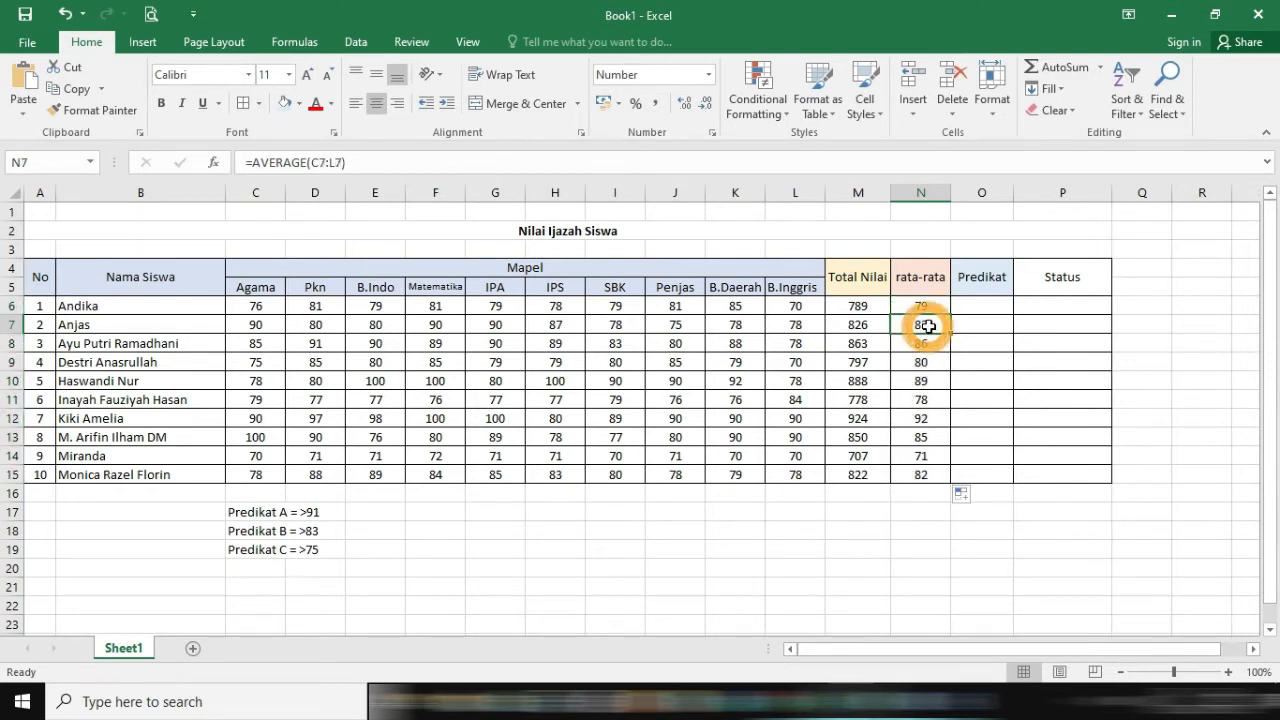
pyautogui.click(129, 322)
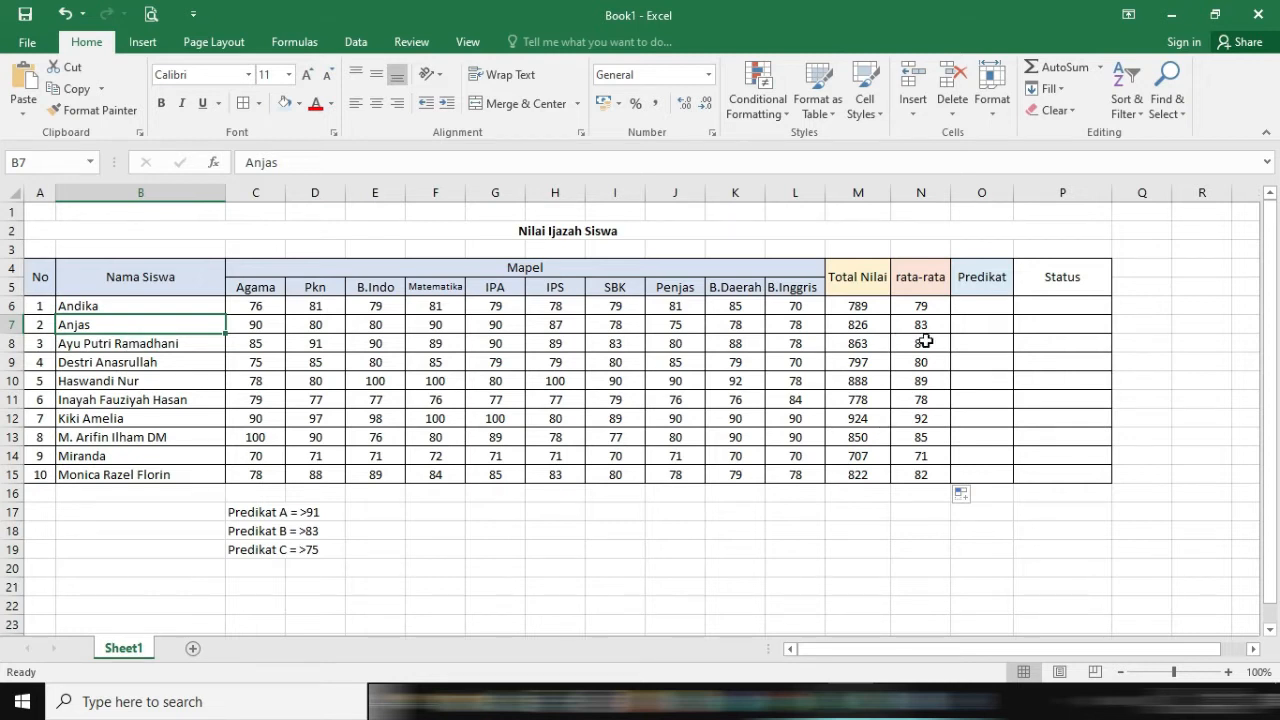
# Start an IF formula in the first student's Predikat cell, O6, that returns "A" when N6>91.
pyautogui.click(995, 305)
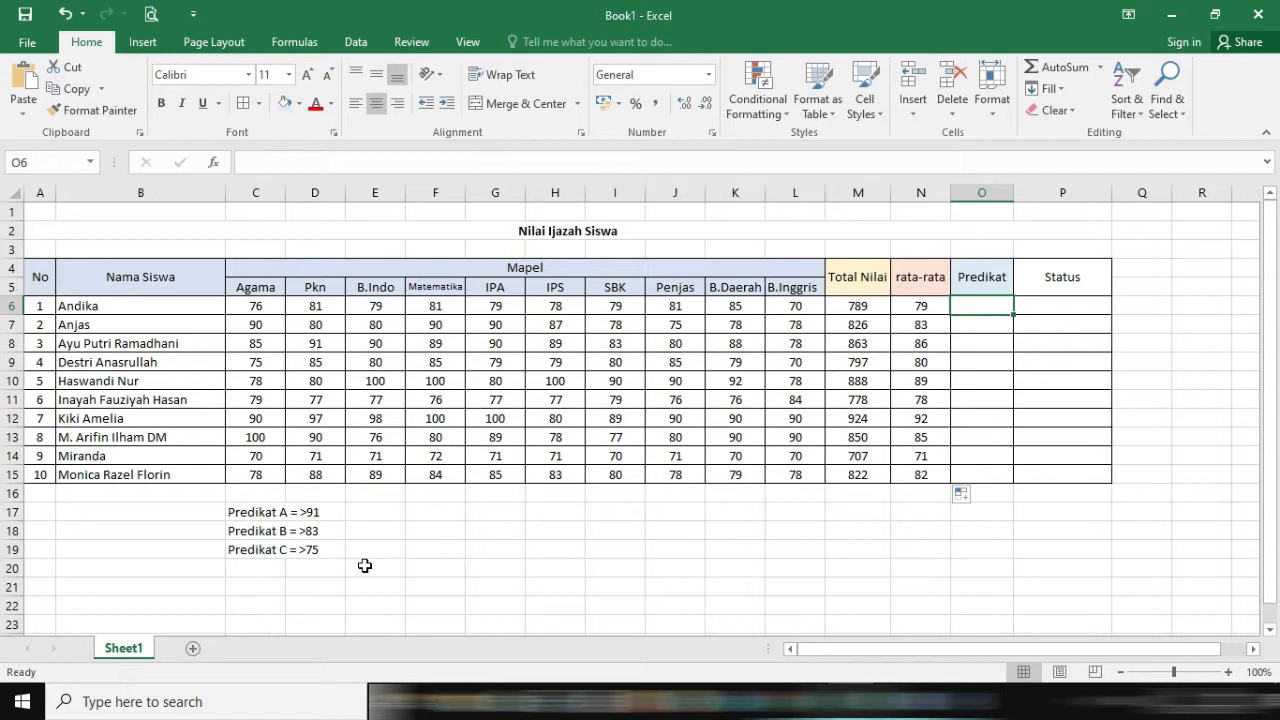
pyautogui.click(993, 336)
pyautogui.click(988, 307)
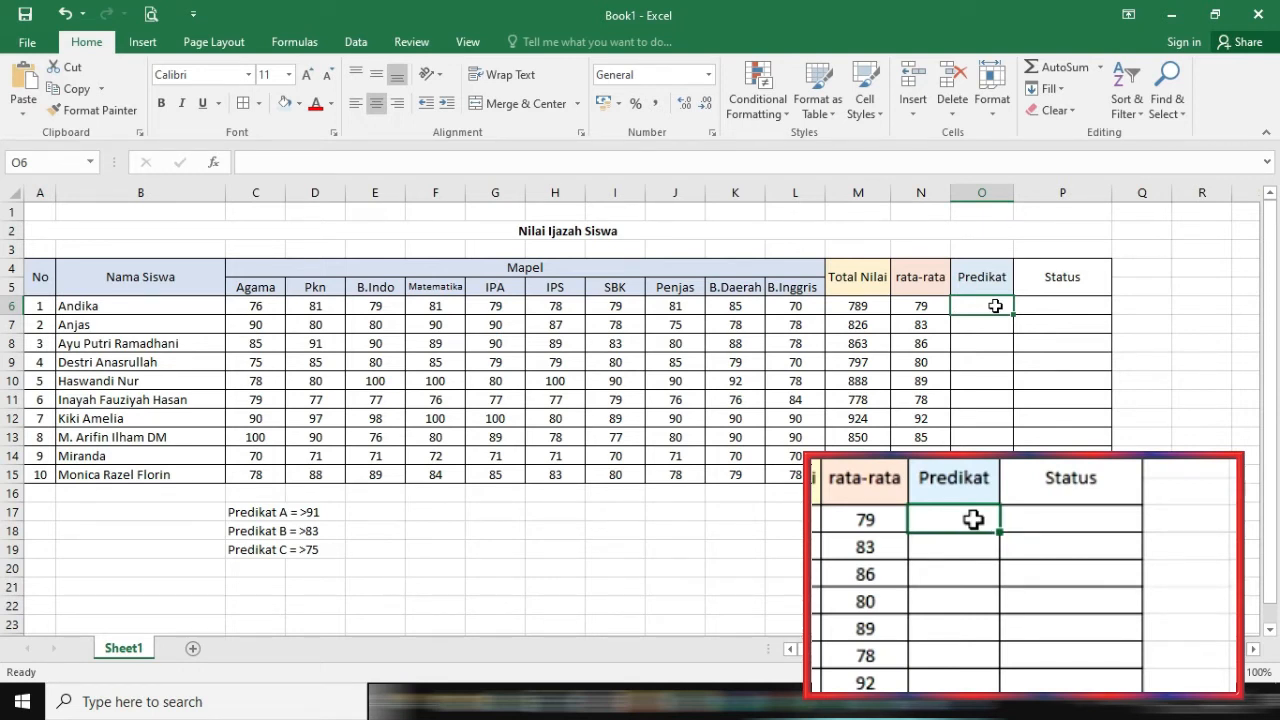
pyautogui.write('=')
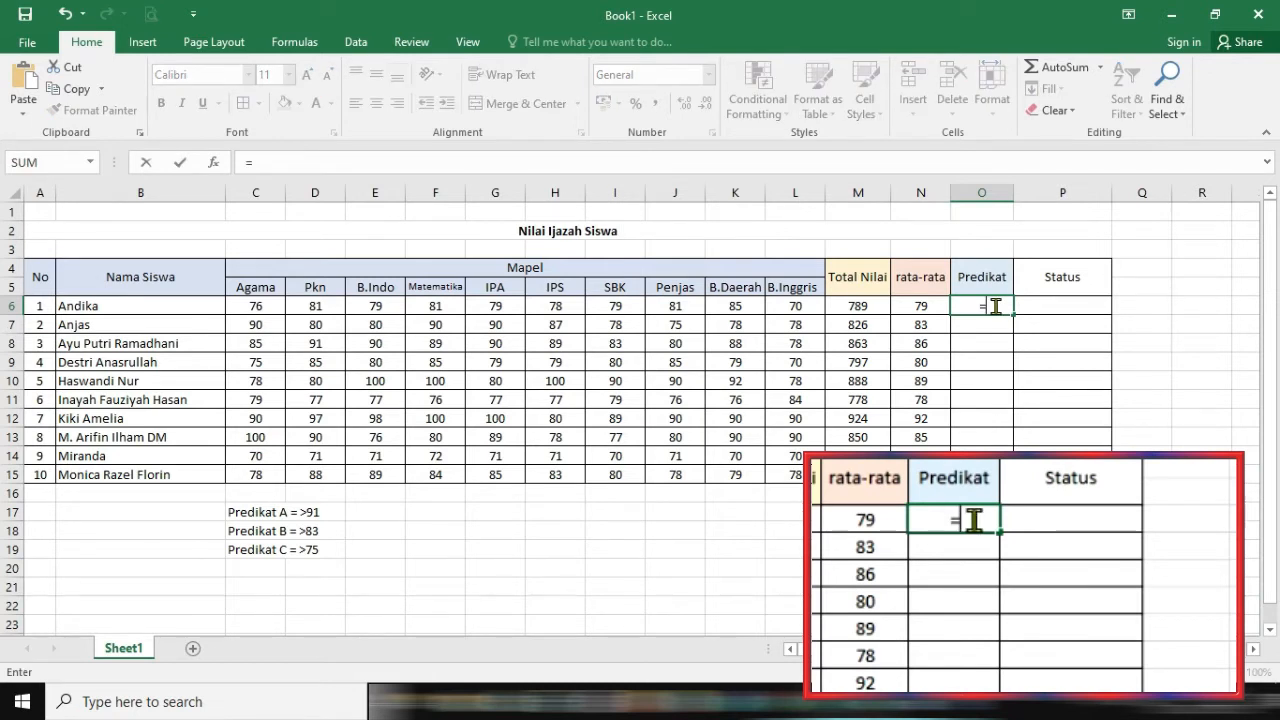
pyautogui.write('i')
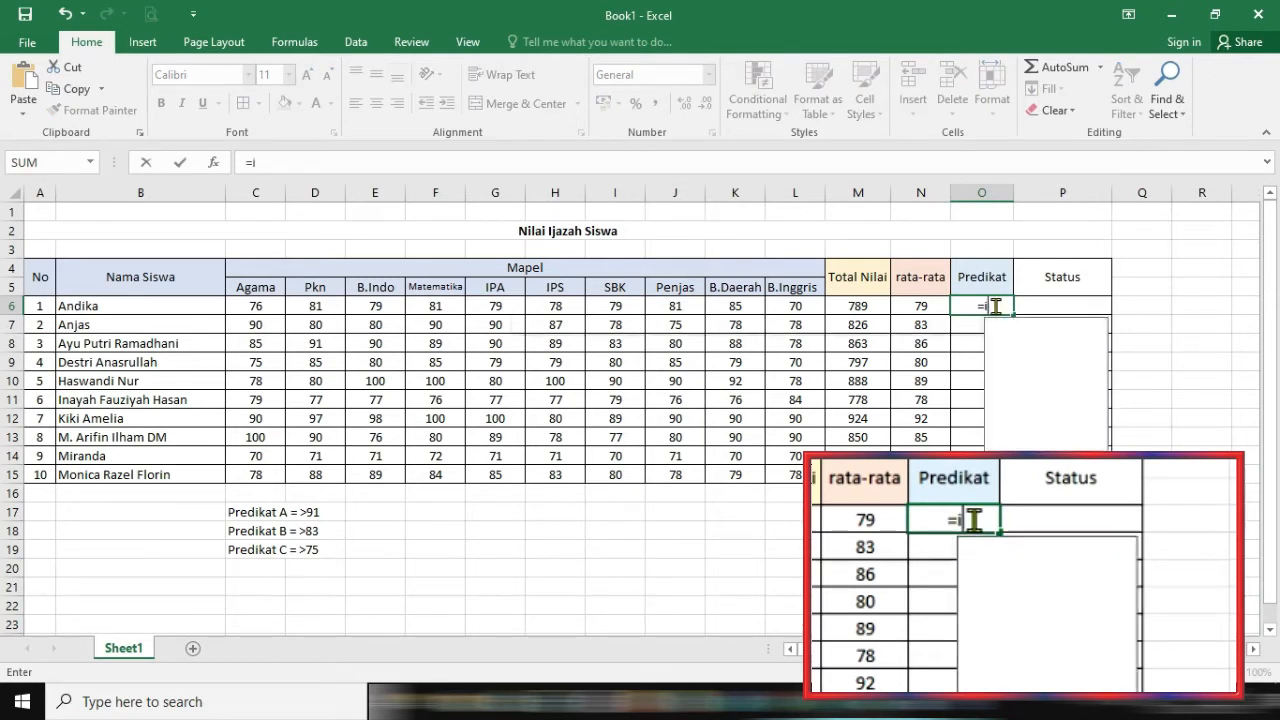
pyautogui.write('f')
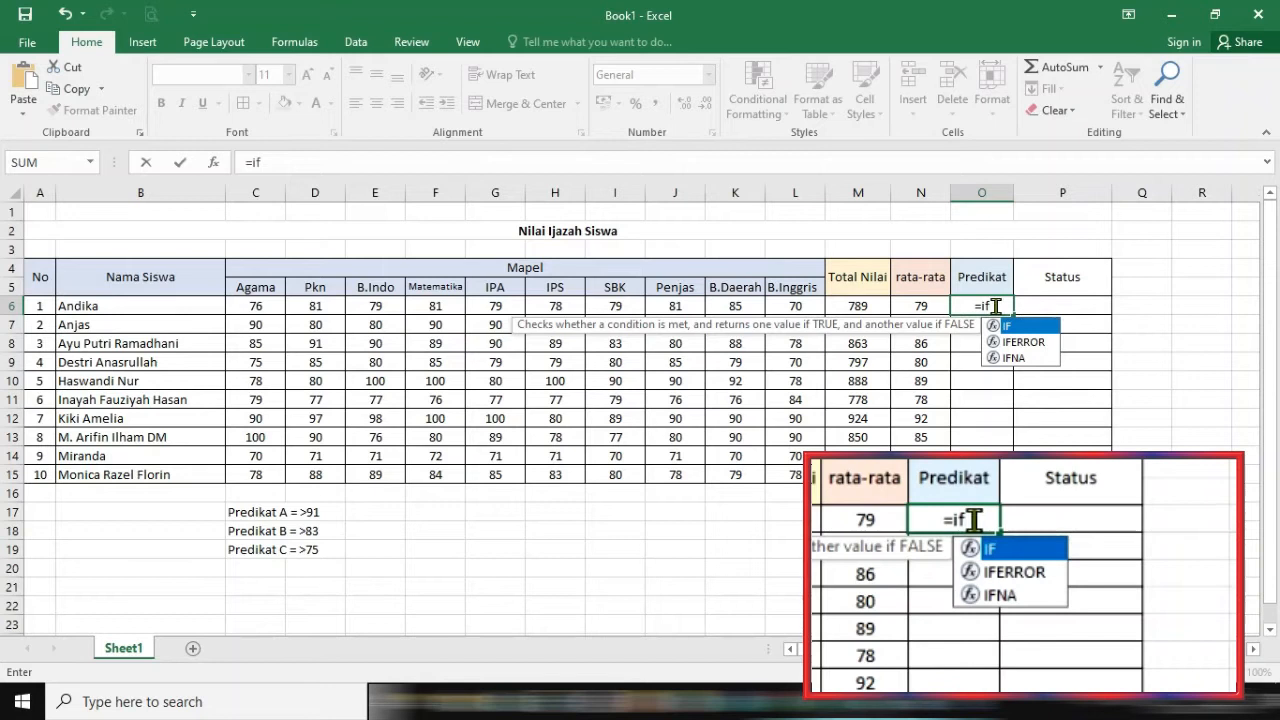
pyautogui.write('(')
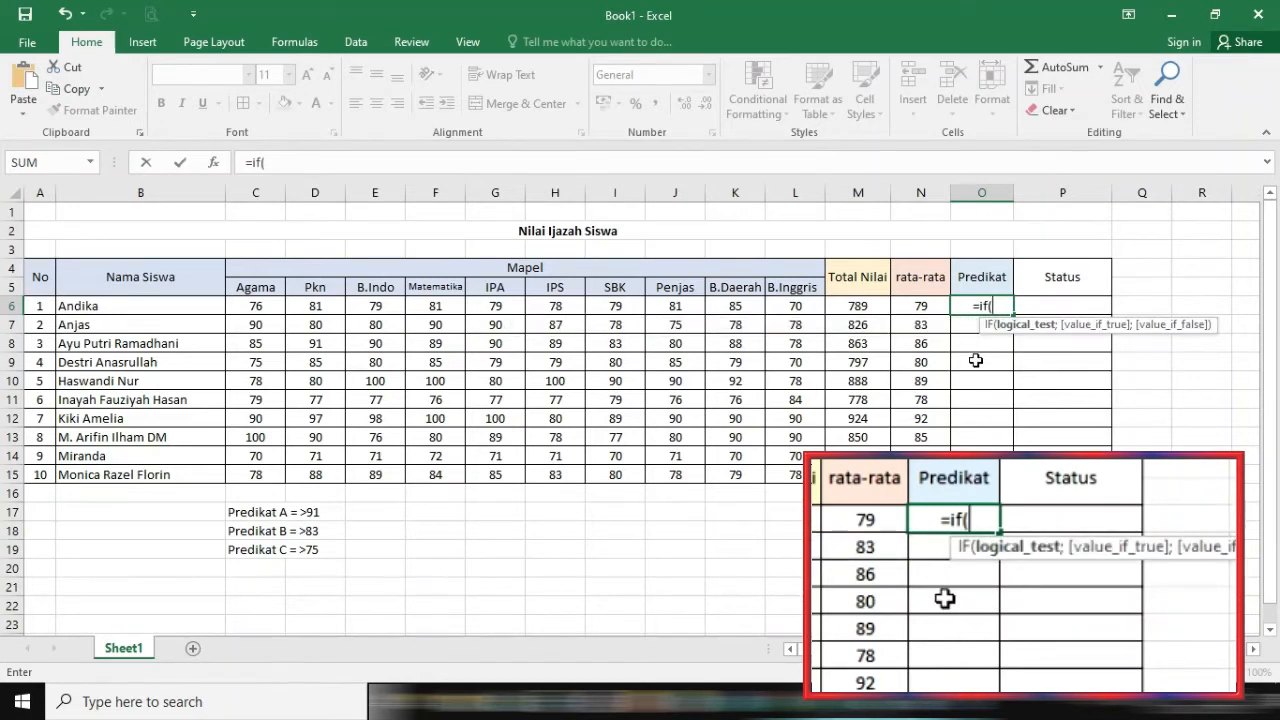
pyautogui.click(915, 308)
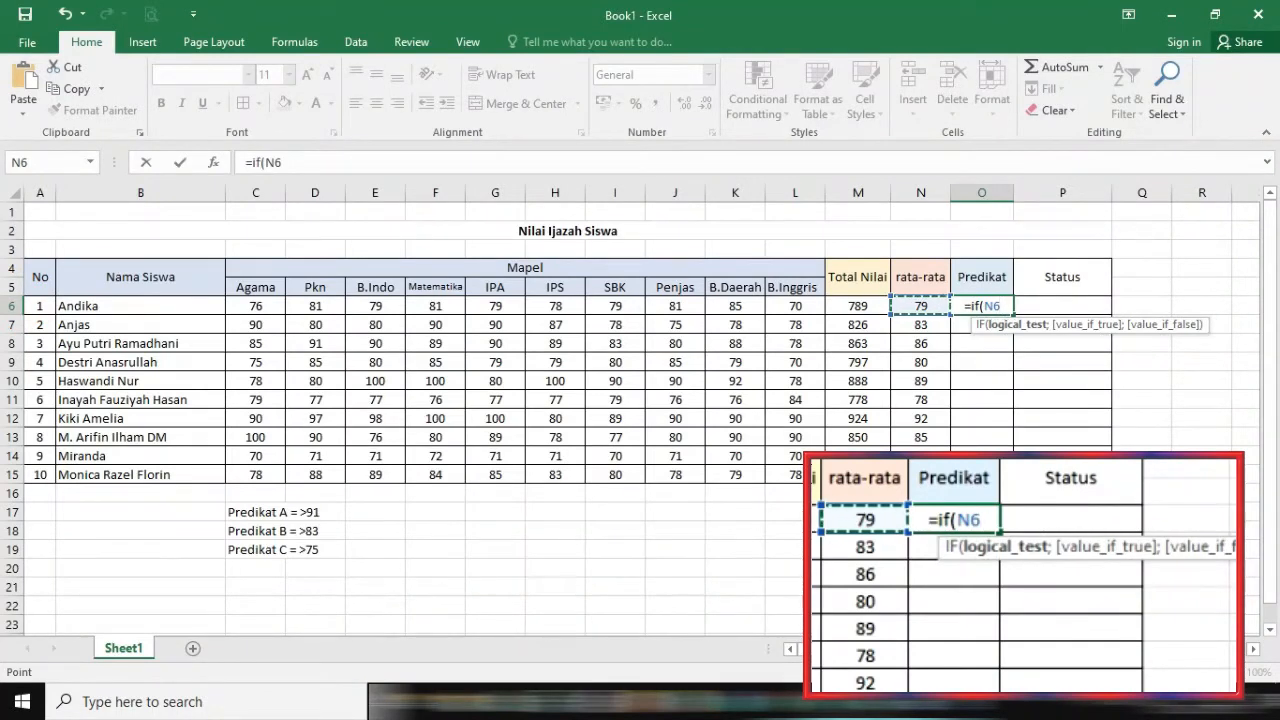
pyautogui.write('>')
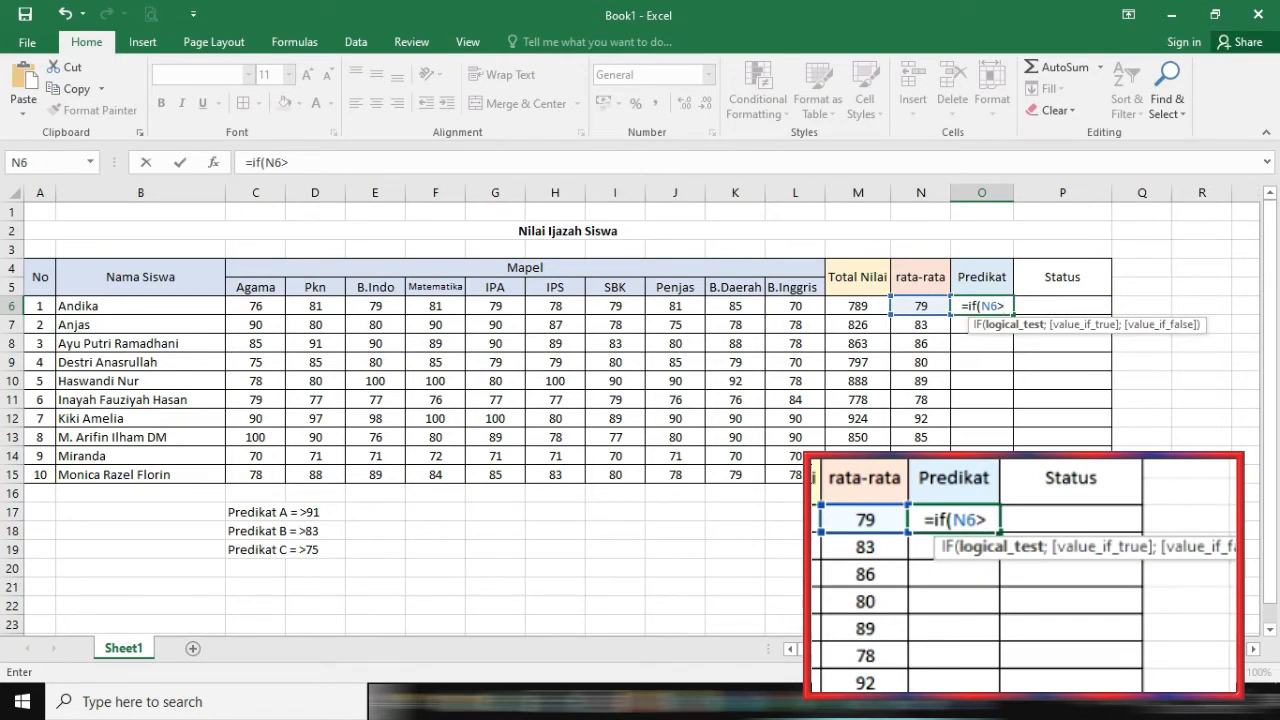
pyautogui.write('91')
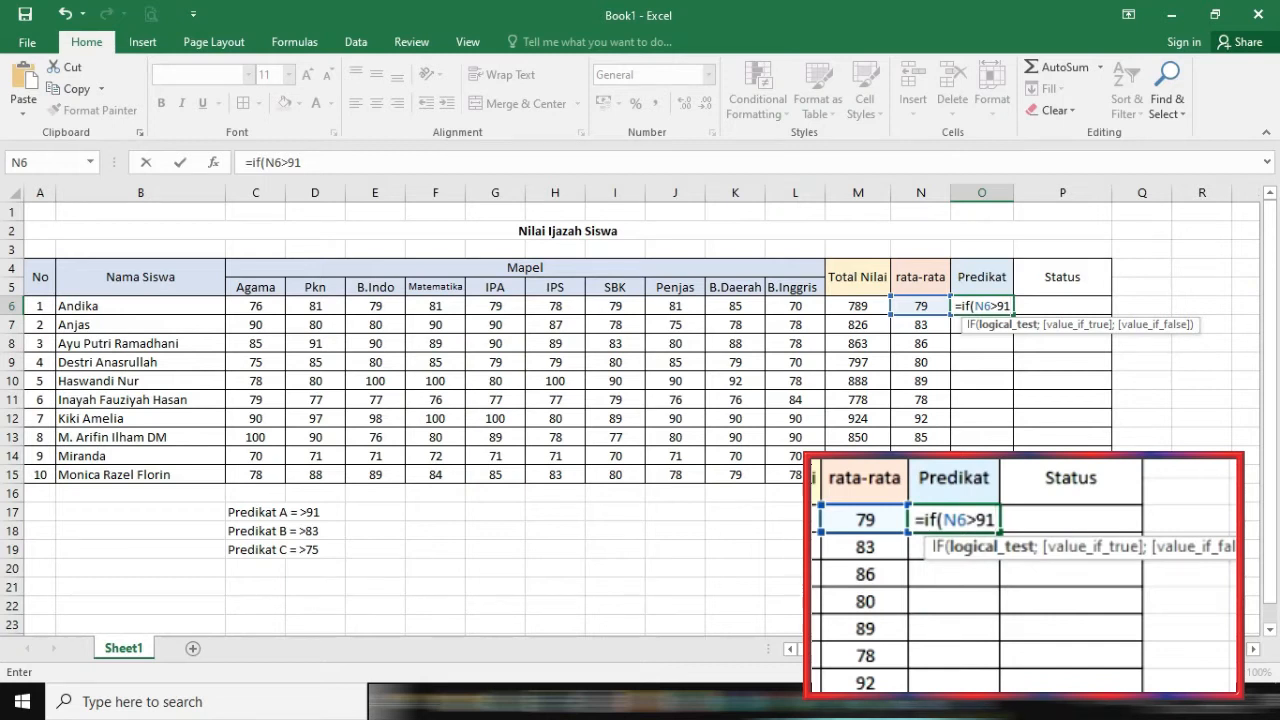
pyautogui.write(';')
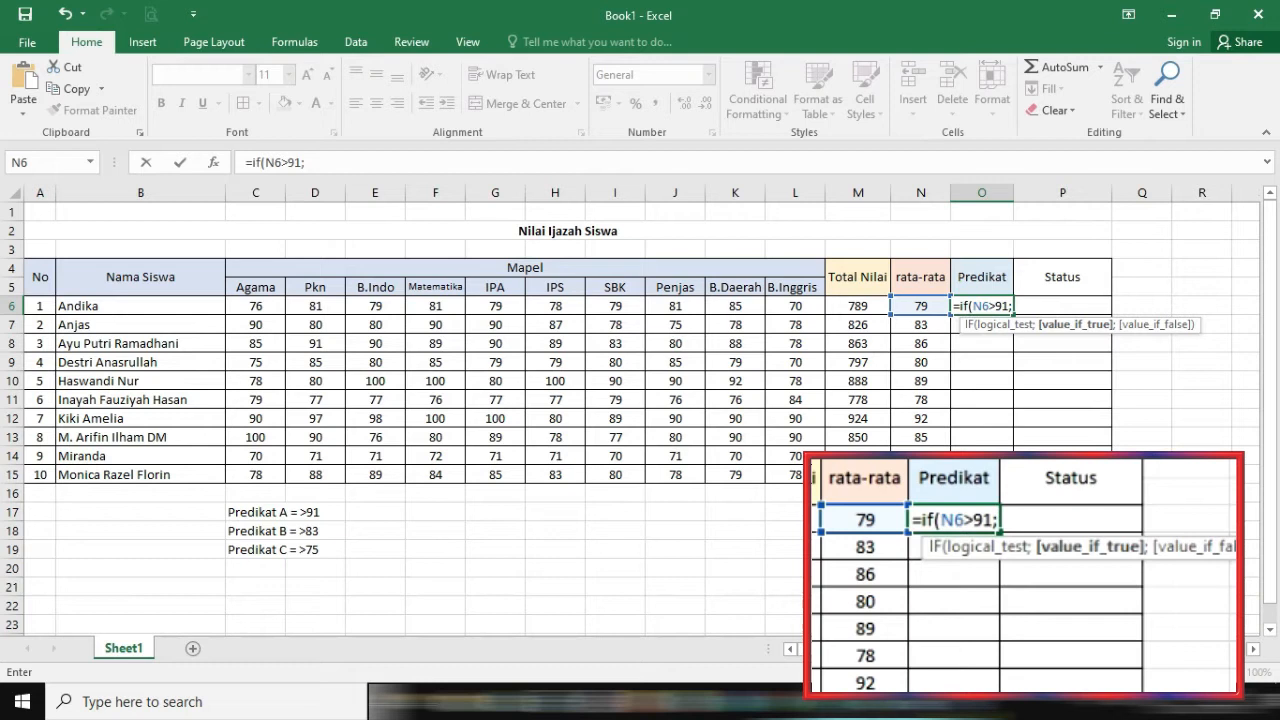
pyautogui.write('"')
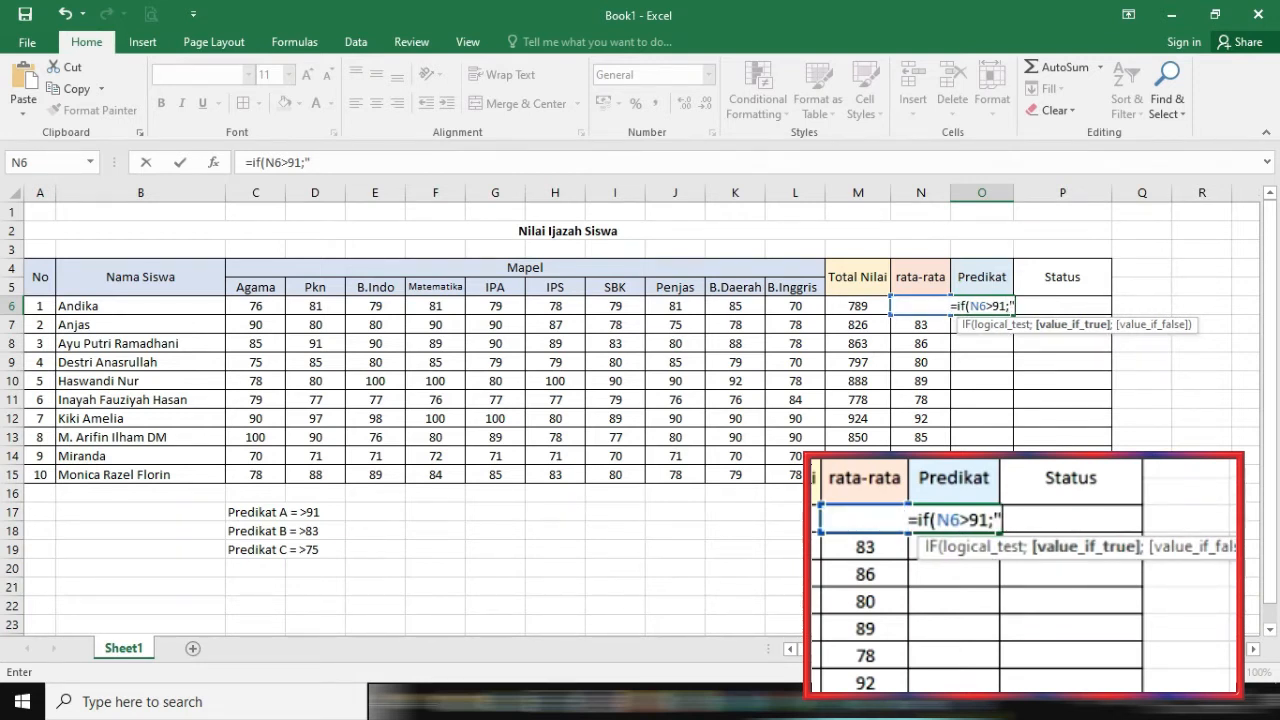
pyautogui.write('A')
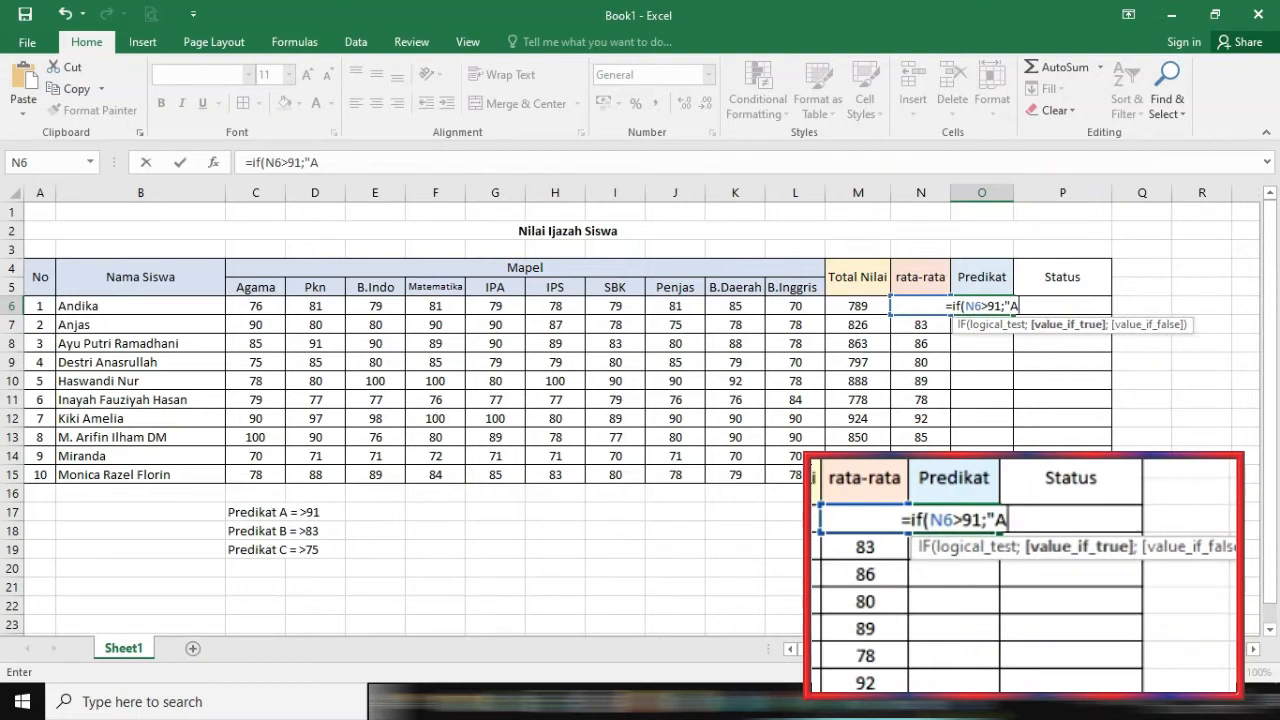
pyautogui.write('"')
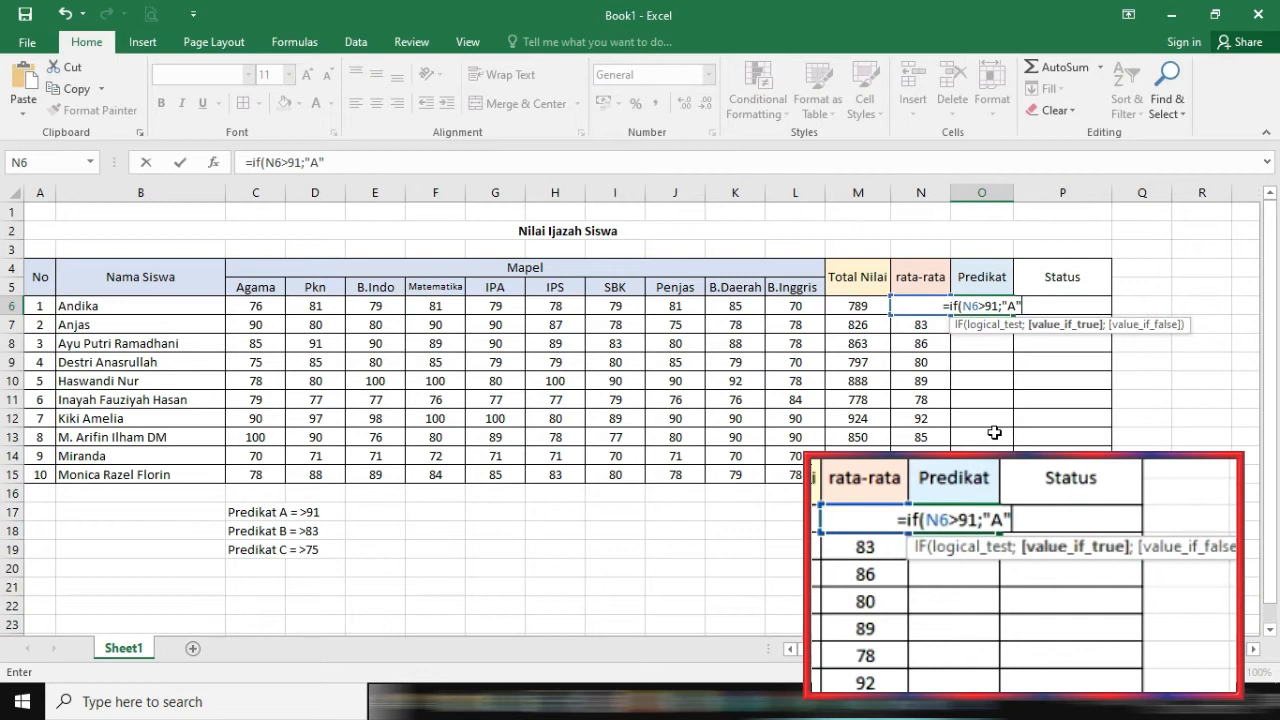
# Nest a second IF as the value-if-false argument of the O6 formula, returning "B" when N6>83.
pyautogui.write(';')
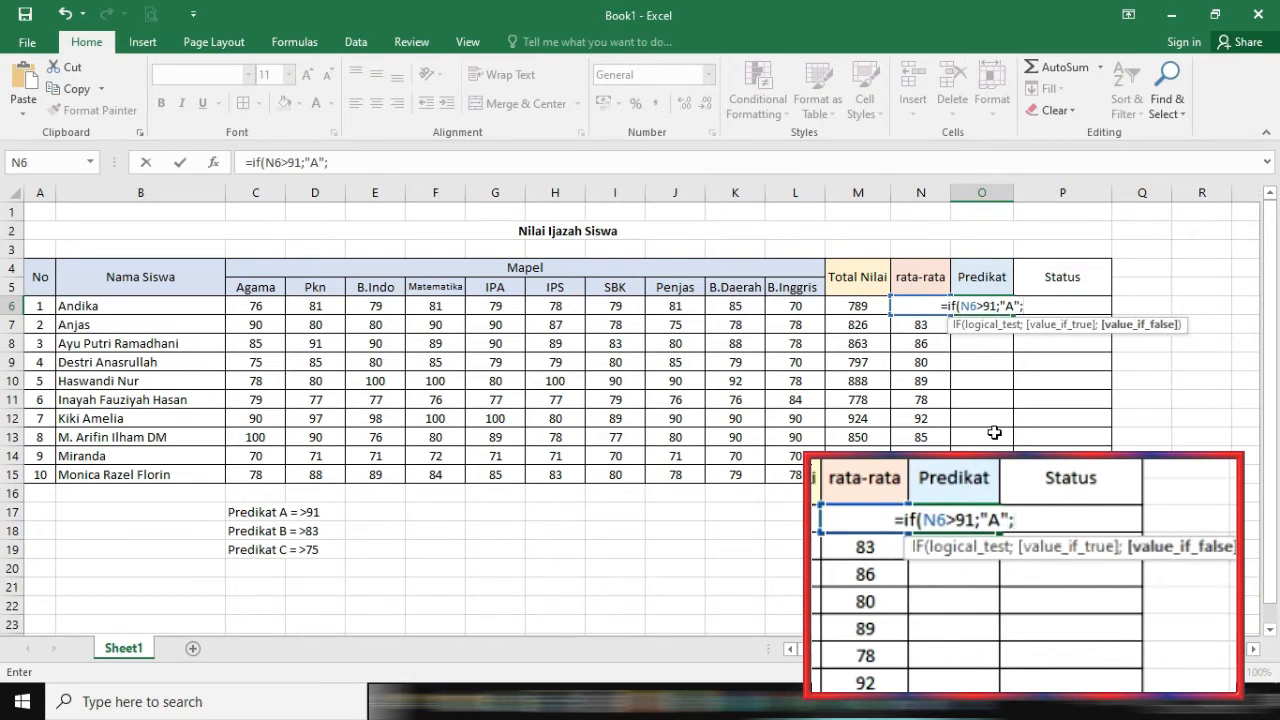
pyautogui.write('if')
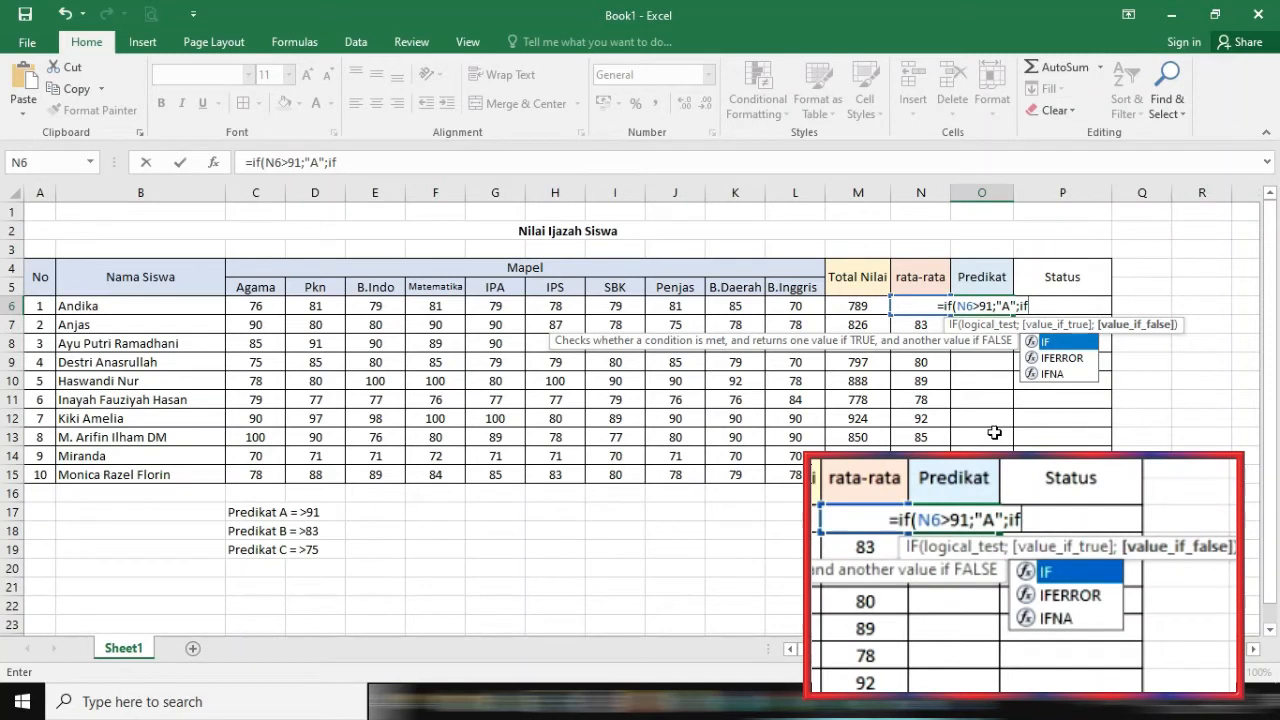
pyautogui.write('(')
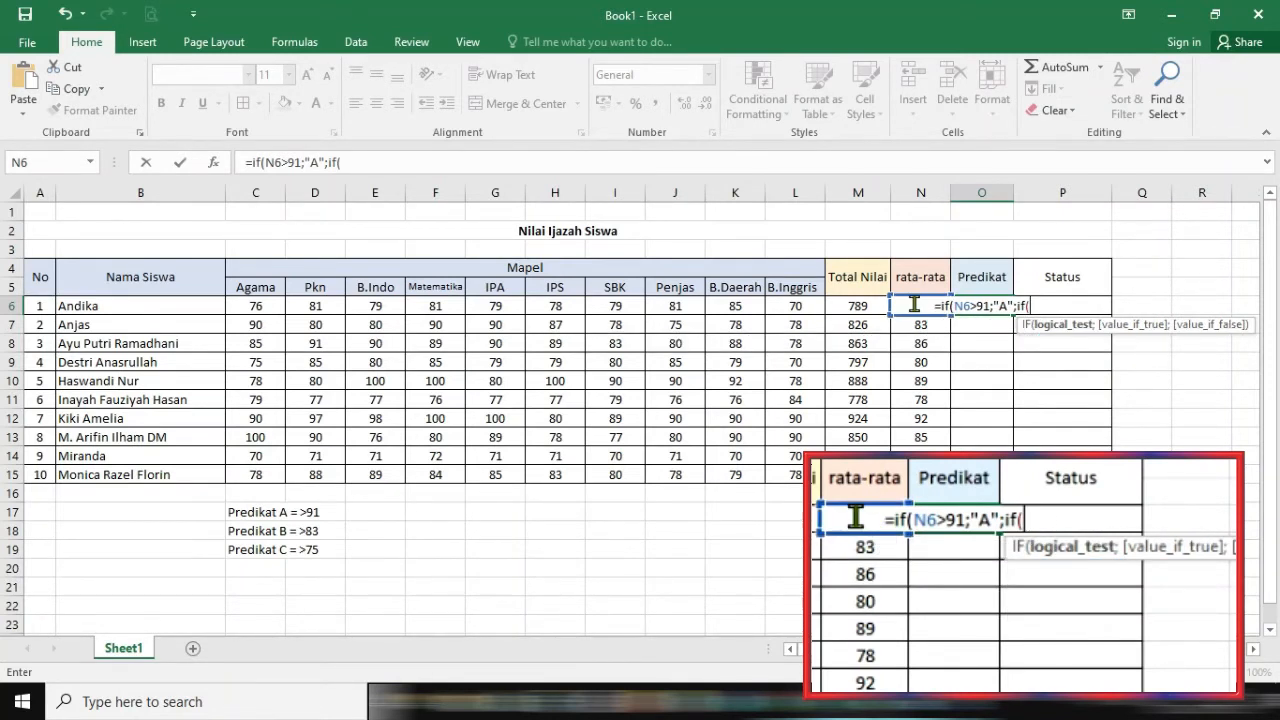
pyautogui.press('F2')
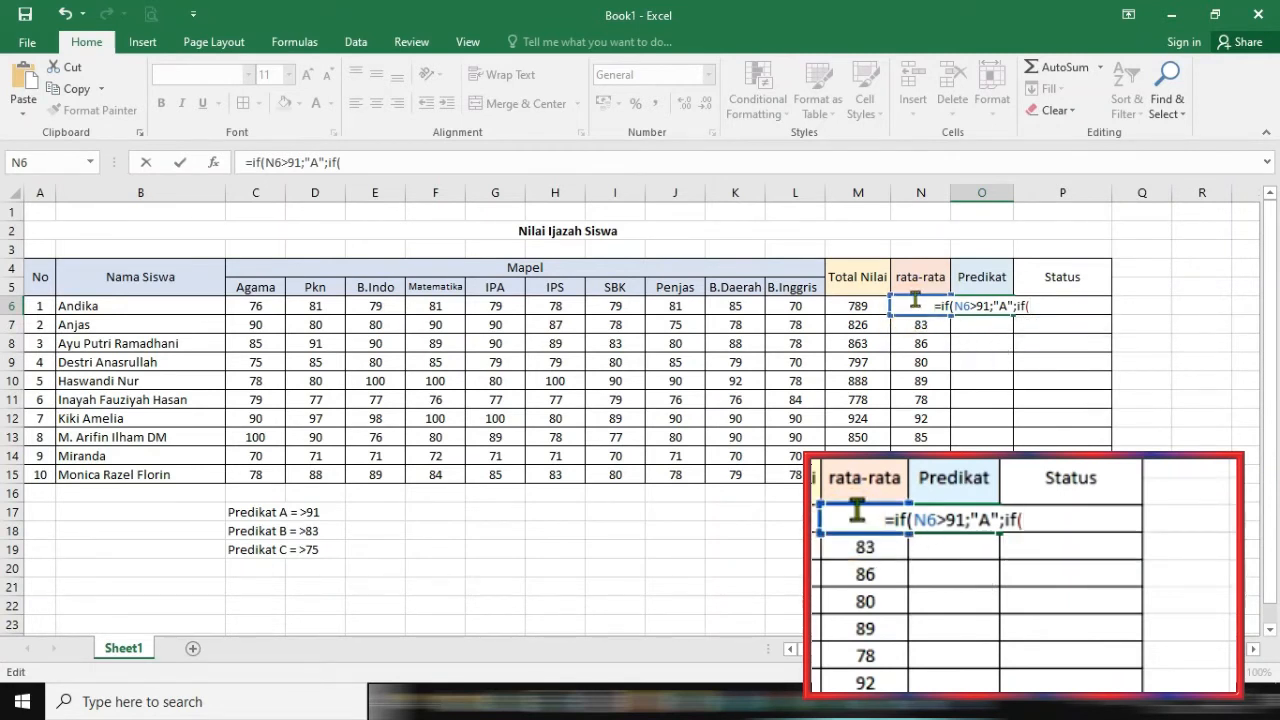
pyautogui.click(1038, 309)
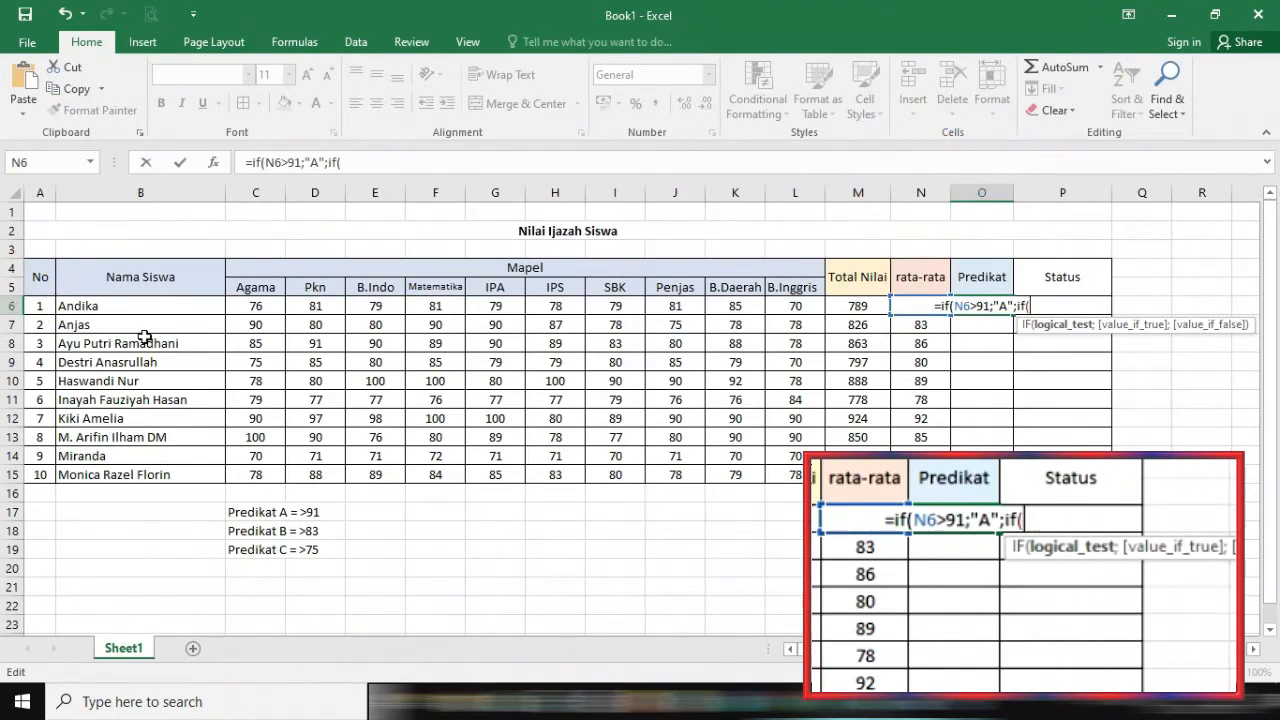
pyautogui.write('N')
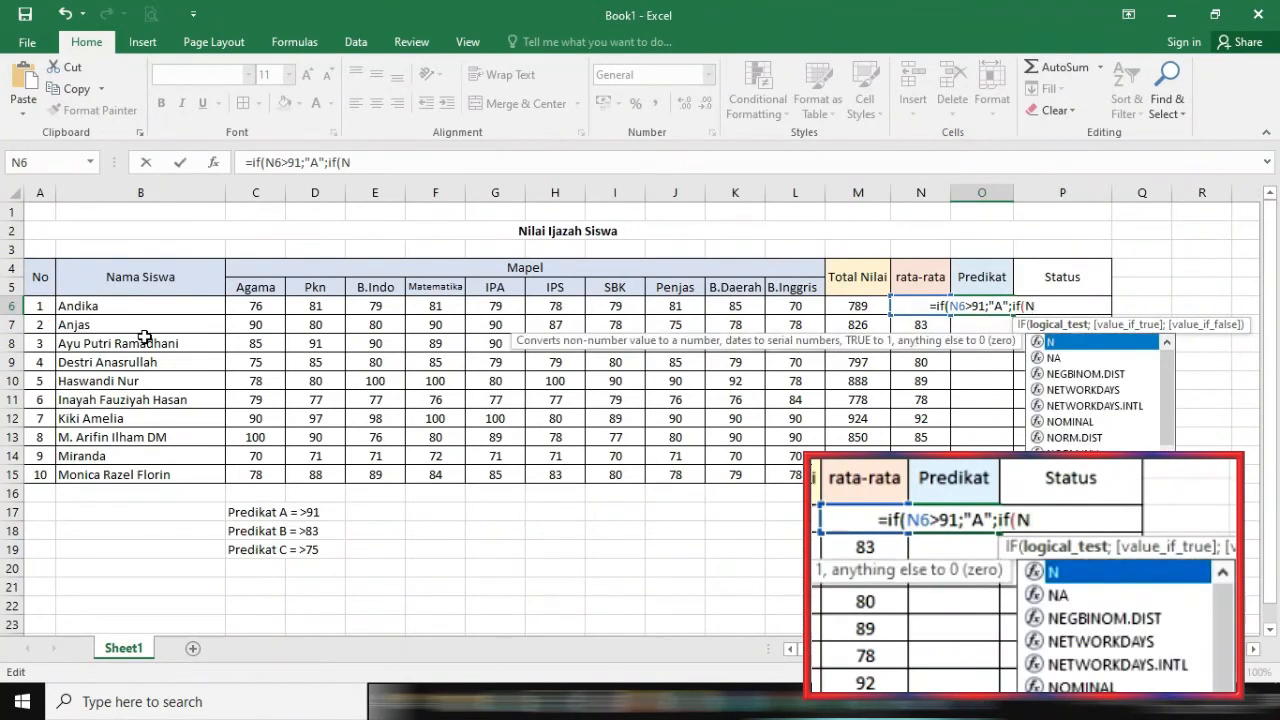
pyautogui.write('^')
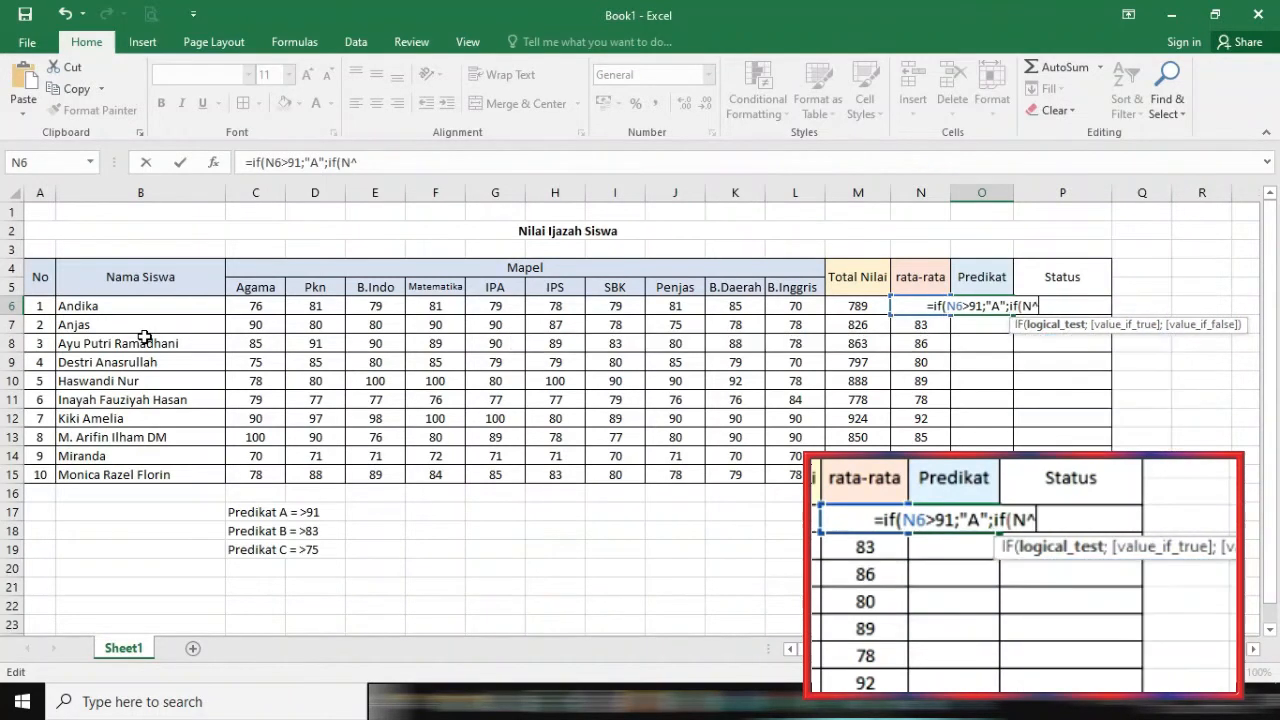
pyautogui.press('BackSpace')
pyautogui.write('6.')
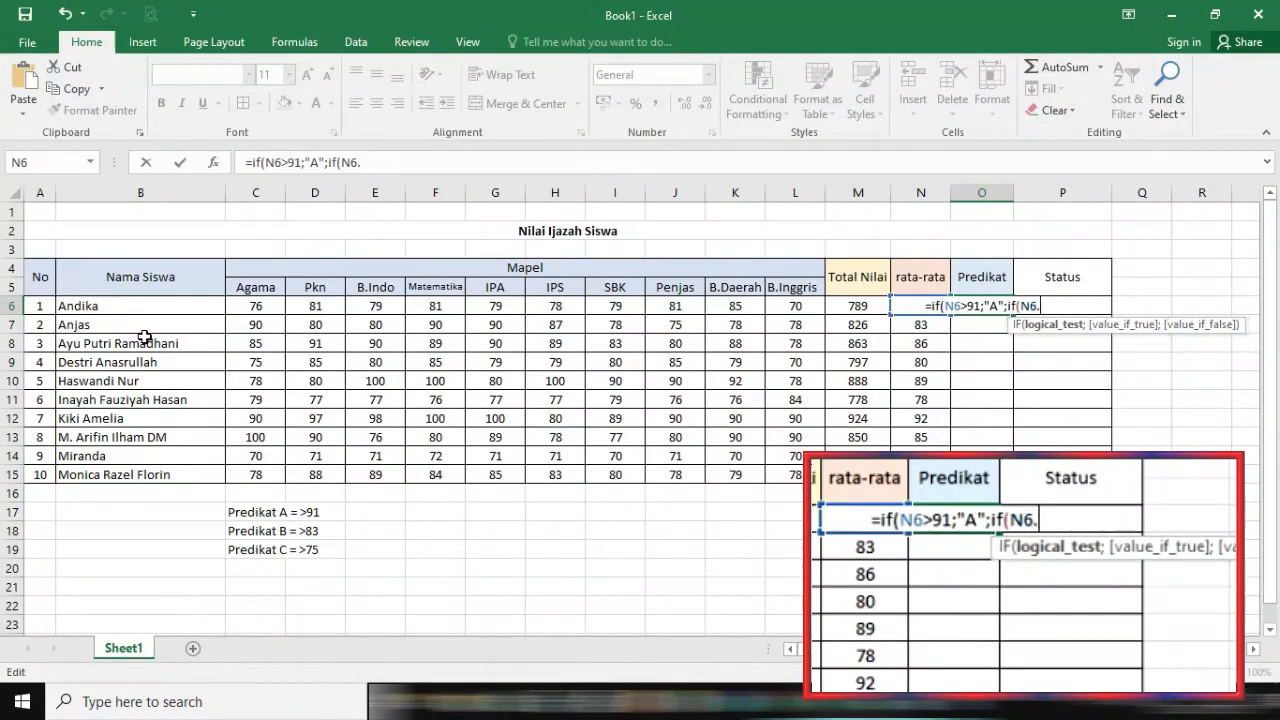
pyautogui.press('BackSpace')
pyautogui.write('>')
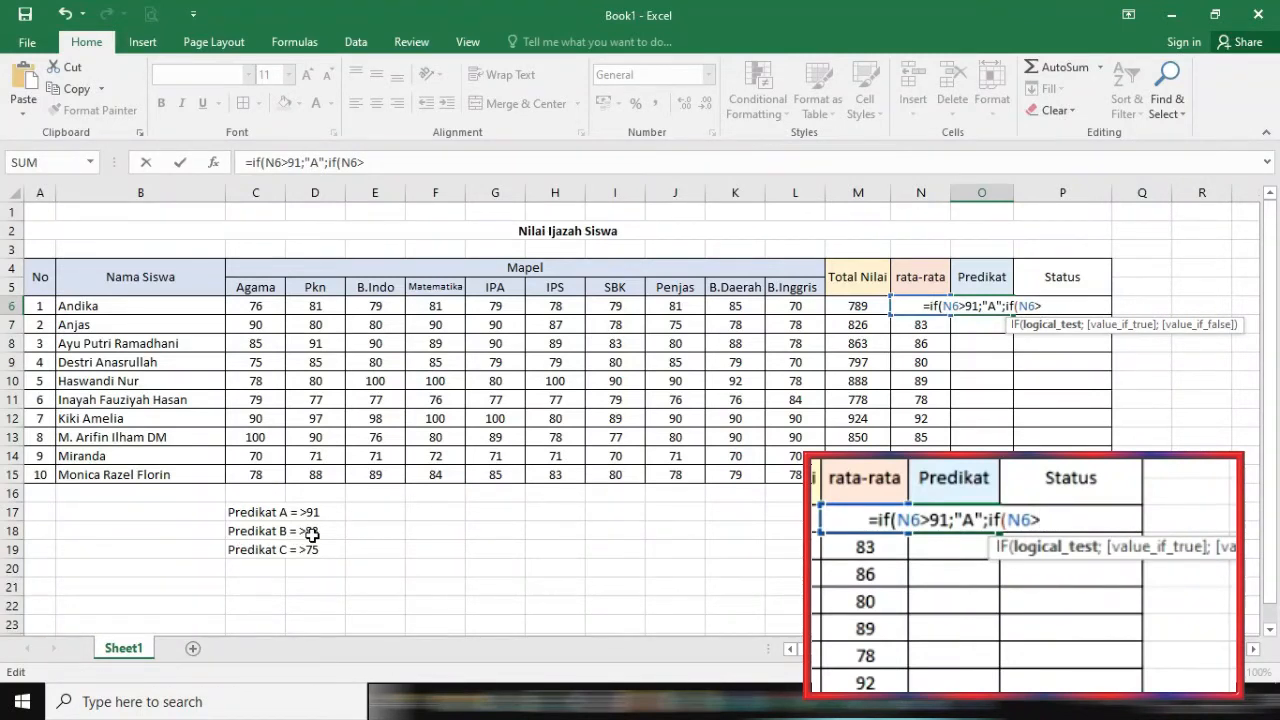
pyautogui.write('83')
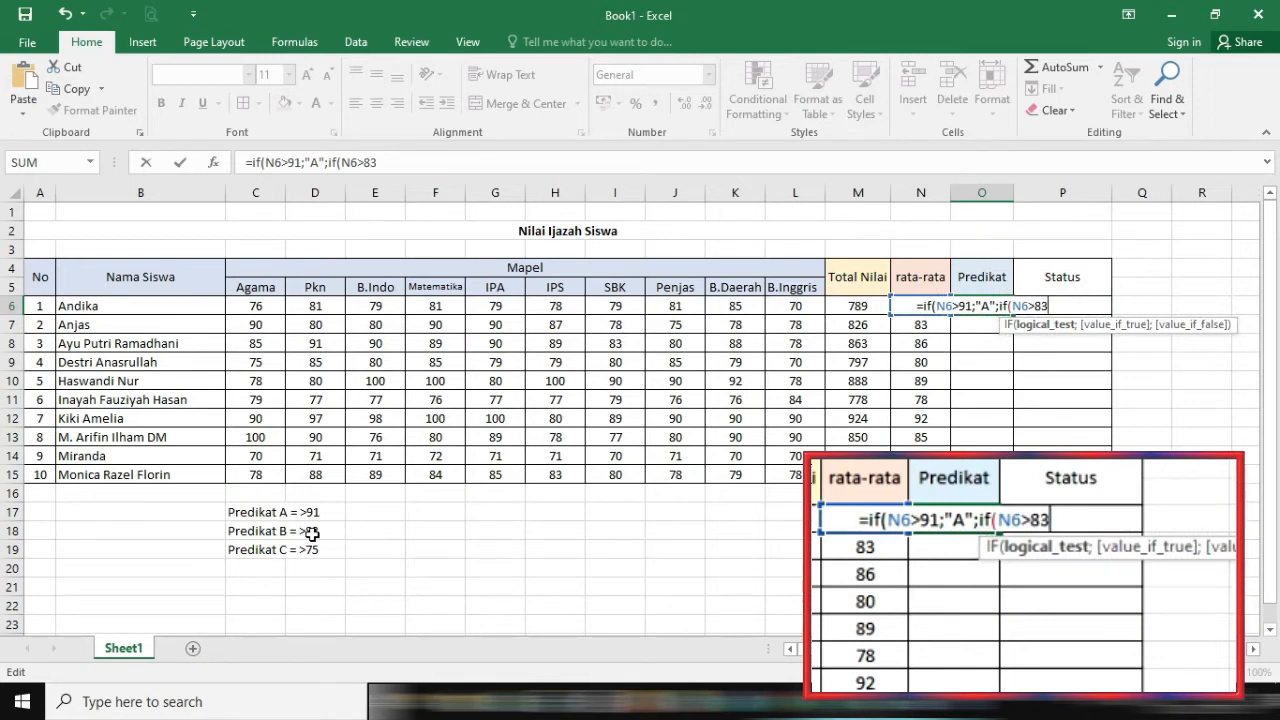
pyautogui.write(';')
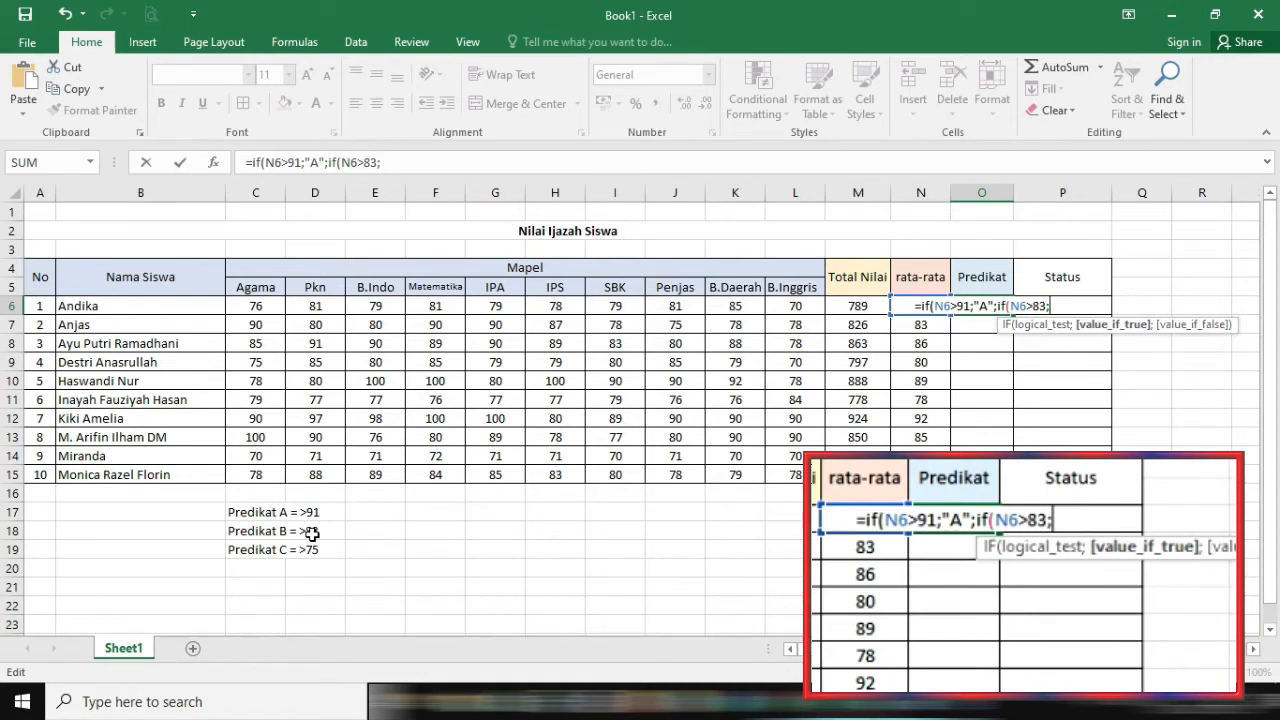
pyautogui.write('"')
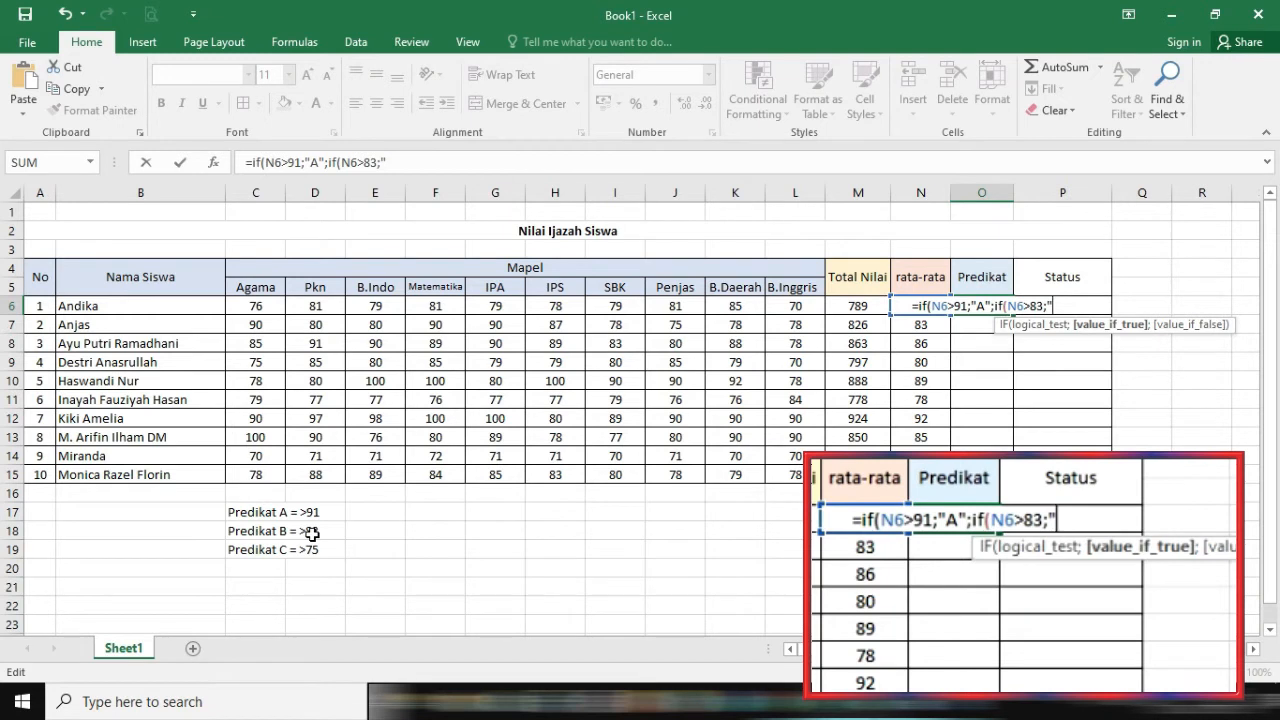
pyautogui.write('B')
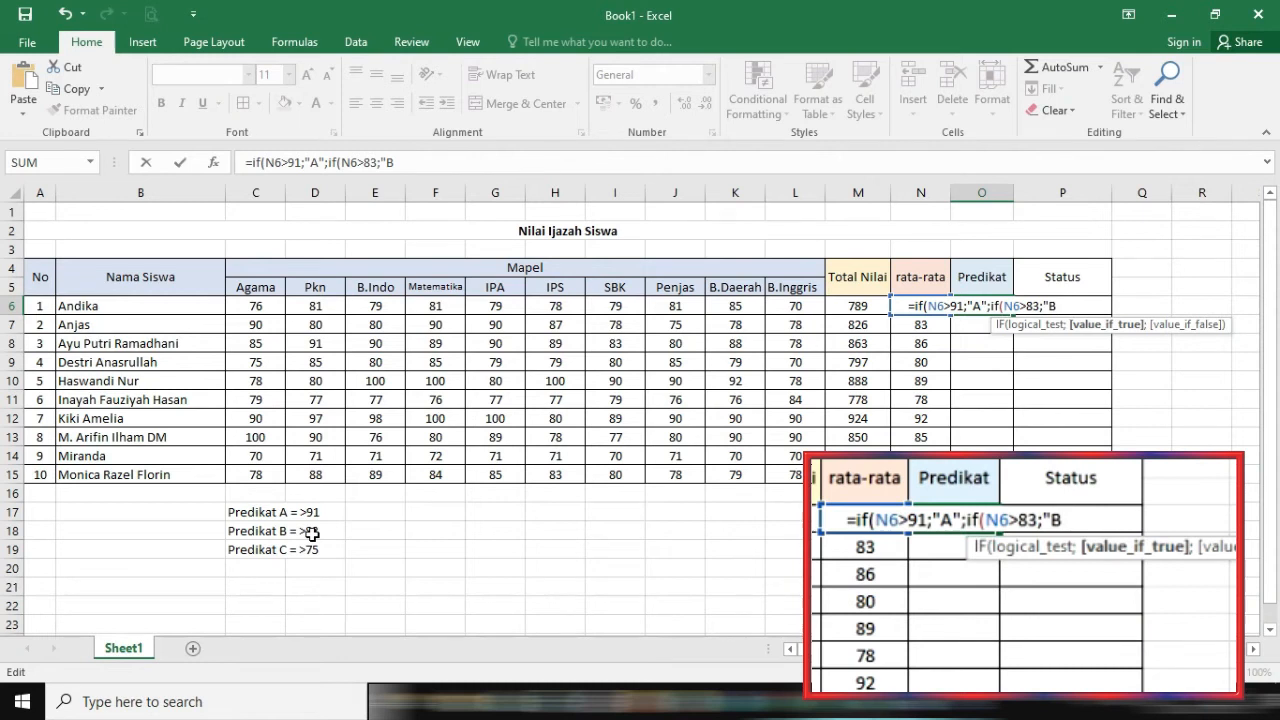
pyautogui.write('"')
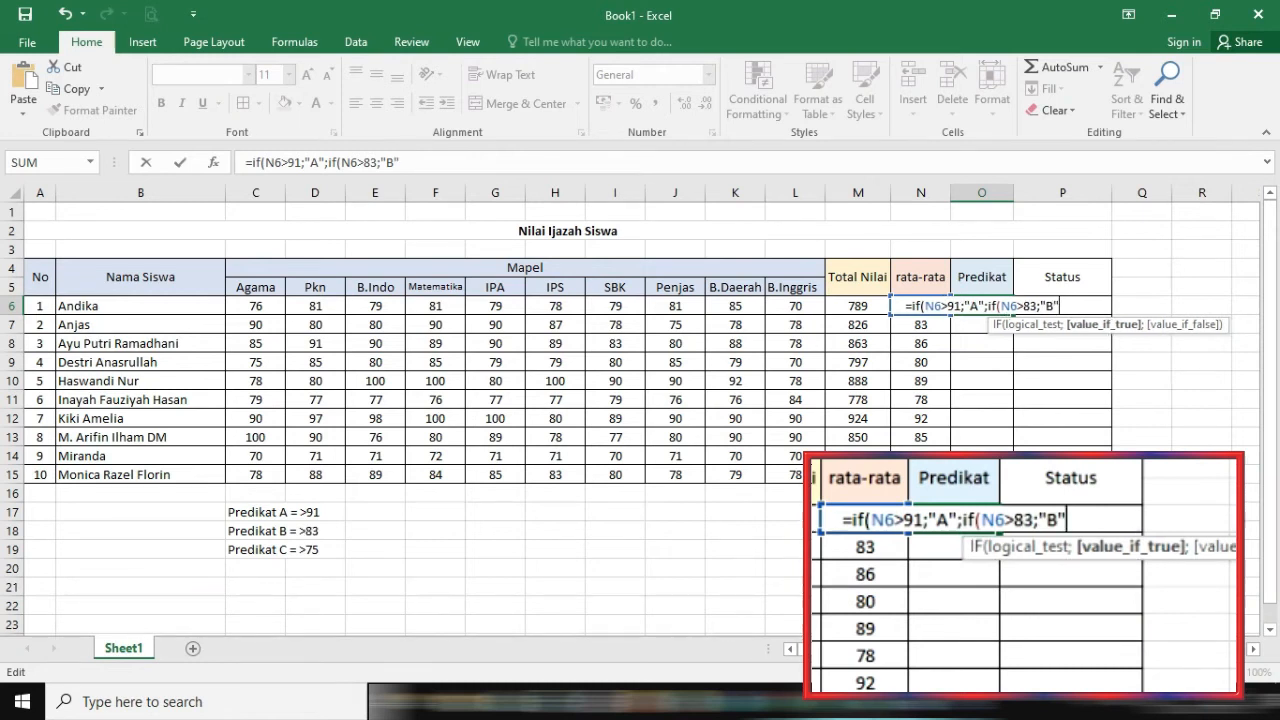
# Set "C" as the nested IF's fallback value and complete the O6 formula as =IF(N6>91;"A";IF(N6>83;"B";"C")).
pyautogui.write(';')
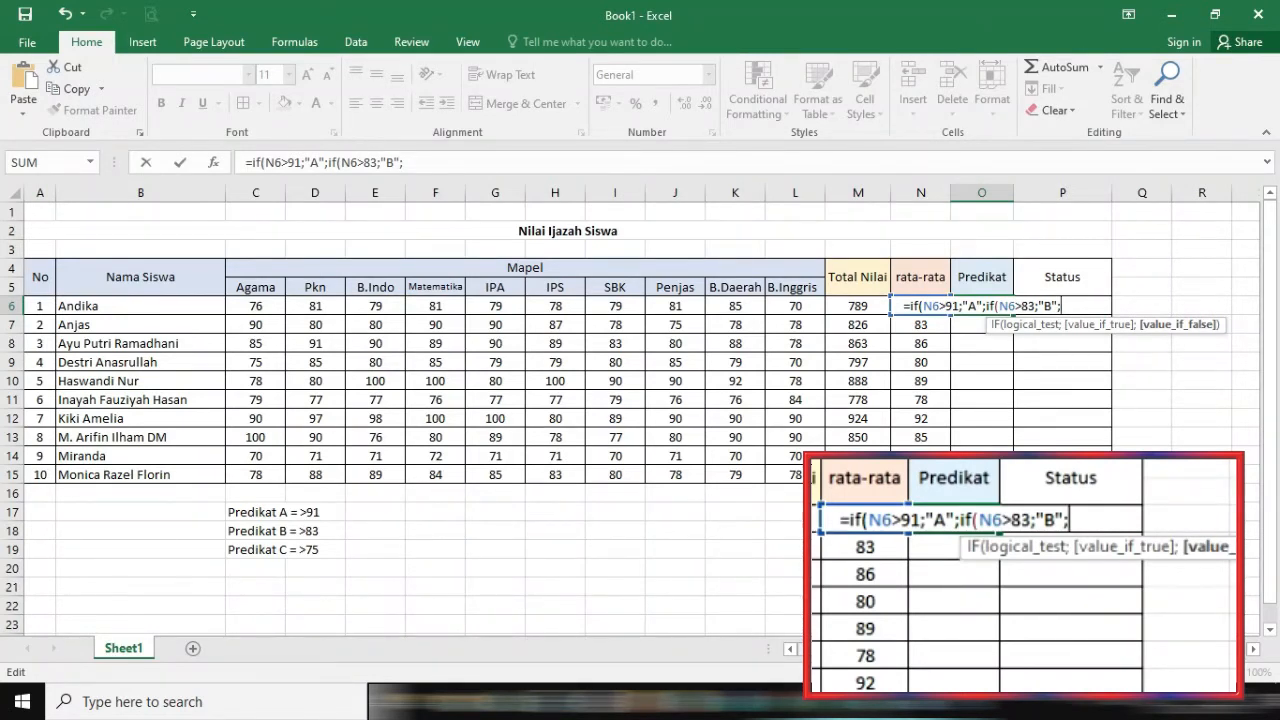
pyautogui.write('"C')
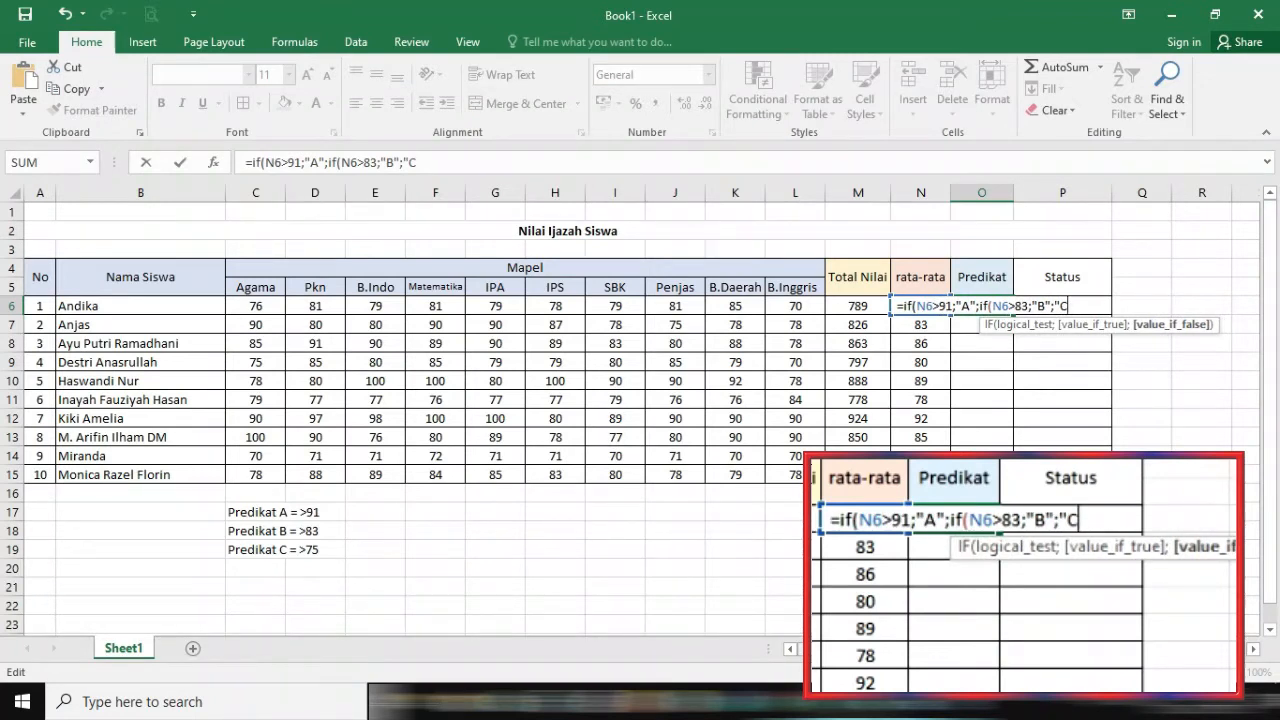
pyautogui.write('"')
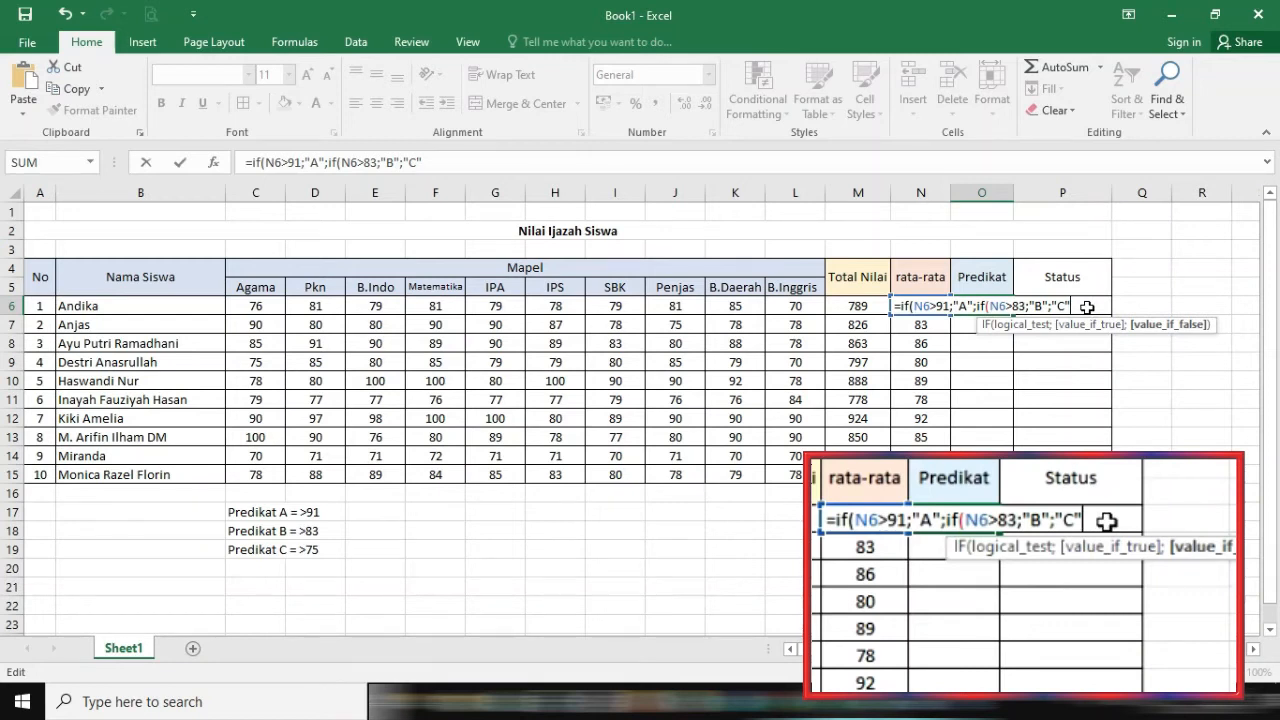
pyautogui.write('))')
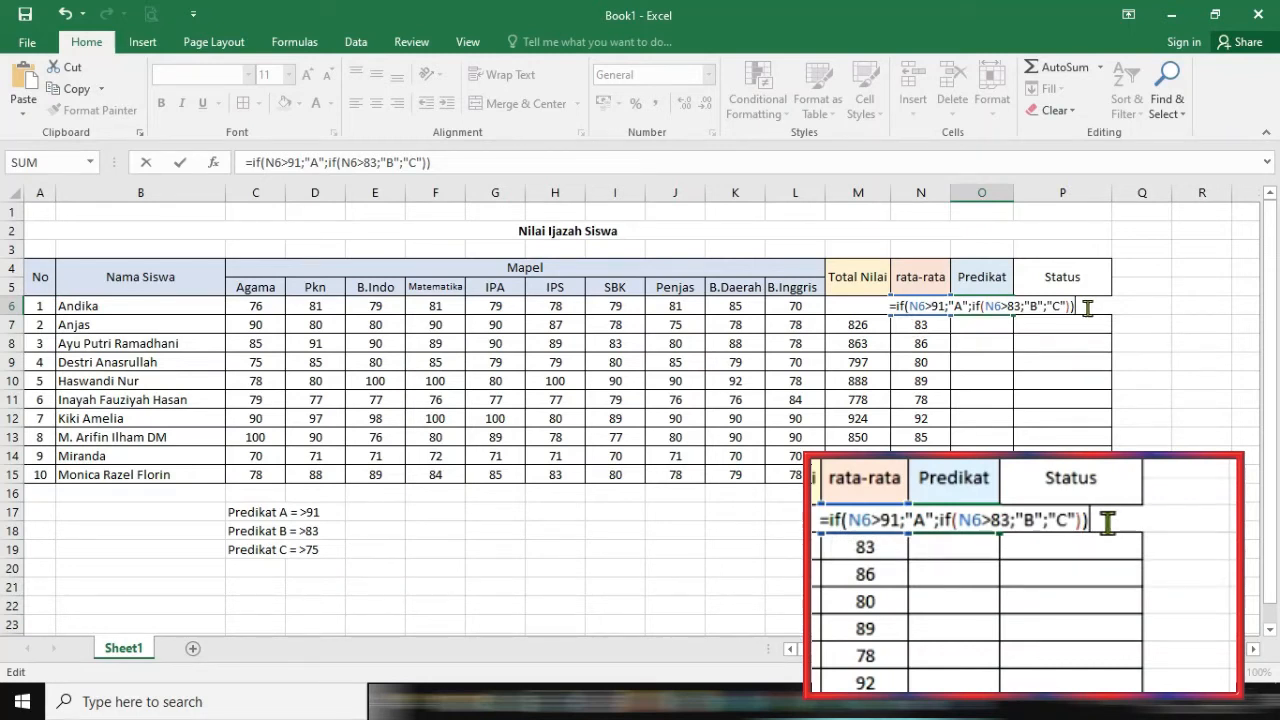
pyautogui.press('Return')
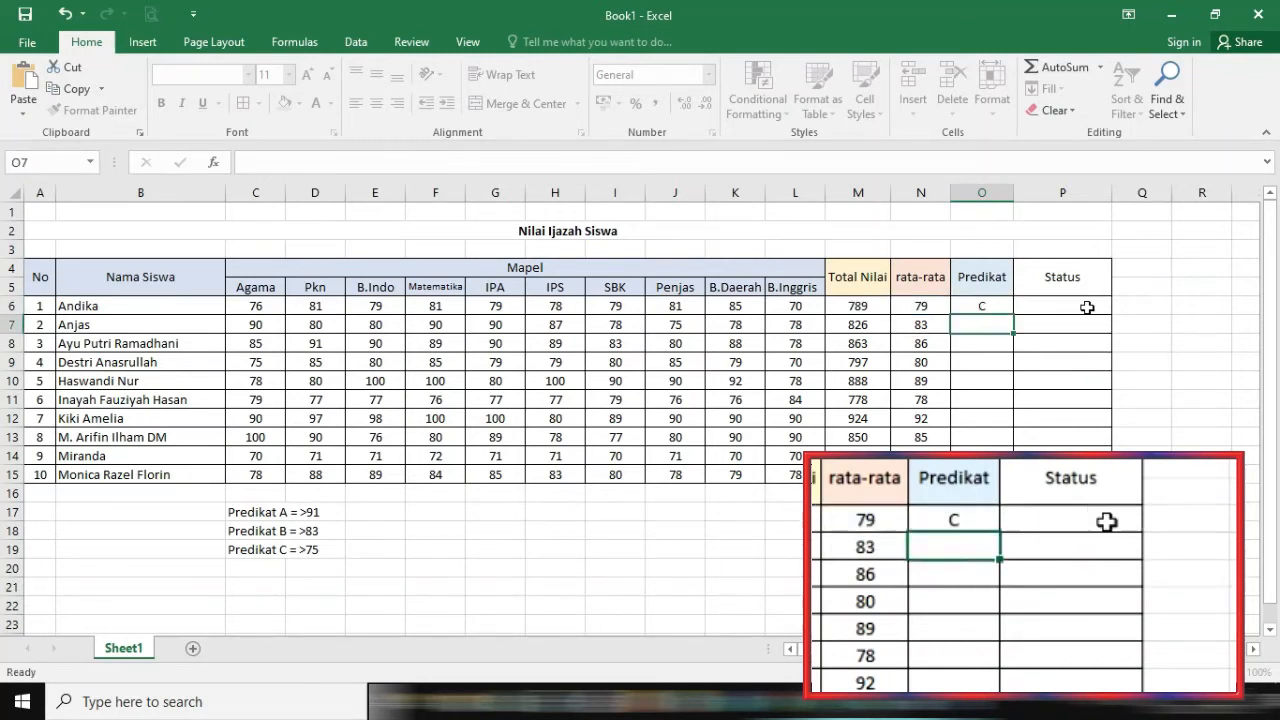
# Compare the first student's predicate in O6 with the Predikat C criterion listed below the table.
pyautogui.click(982, 307)
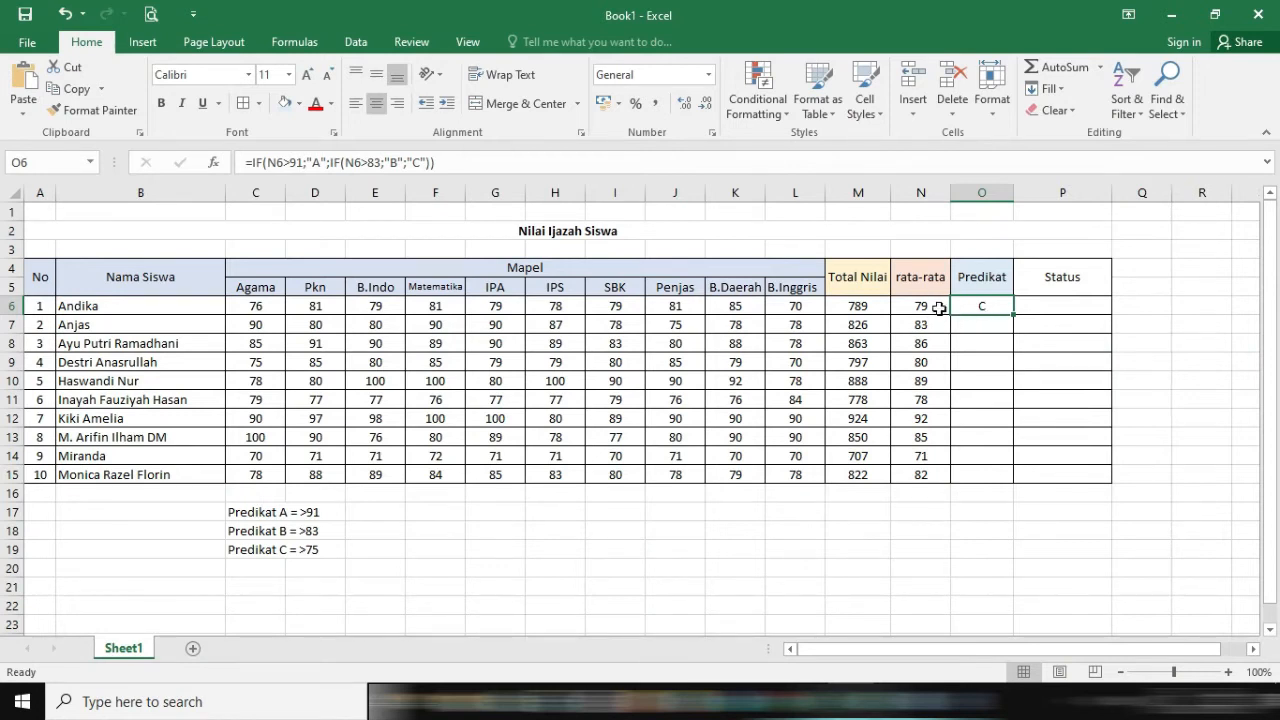
pyautogui.moveTo(243, 551); pyautogui.dragTo(320, 556)
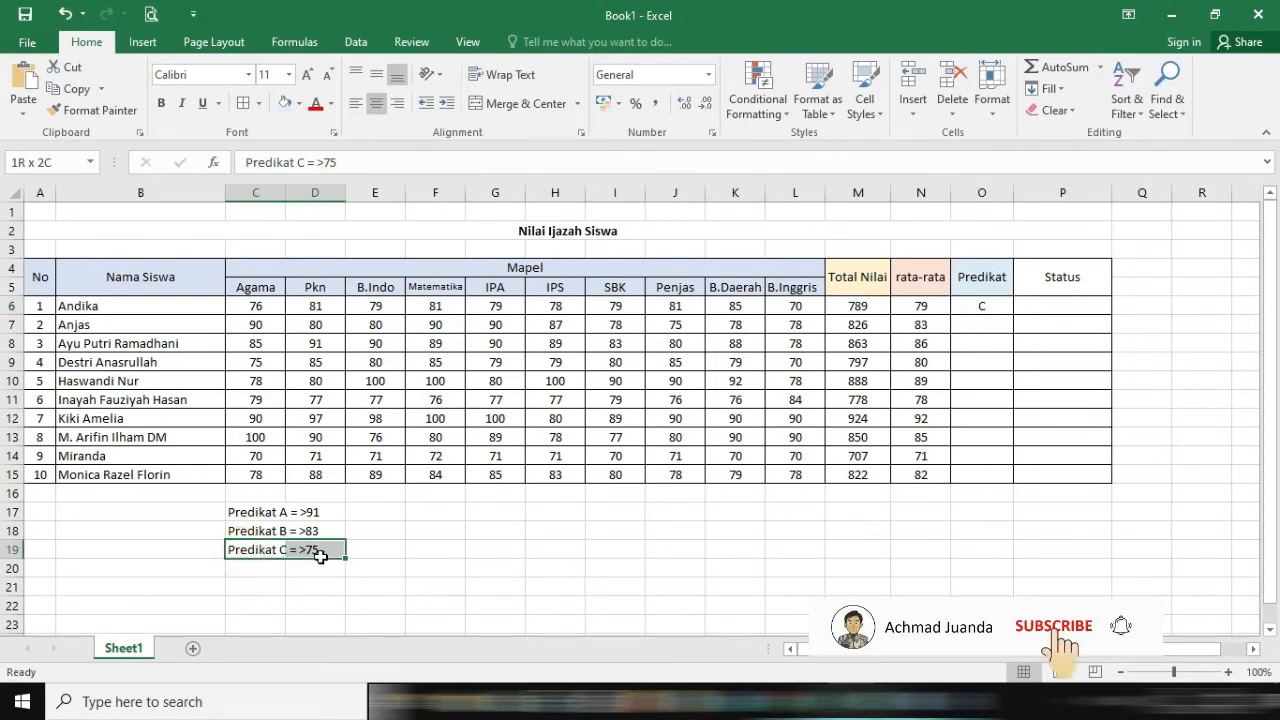
pyautogui.click(268, 585)
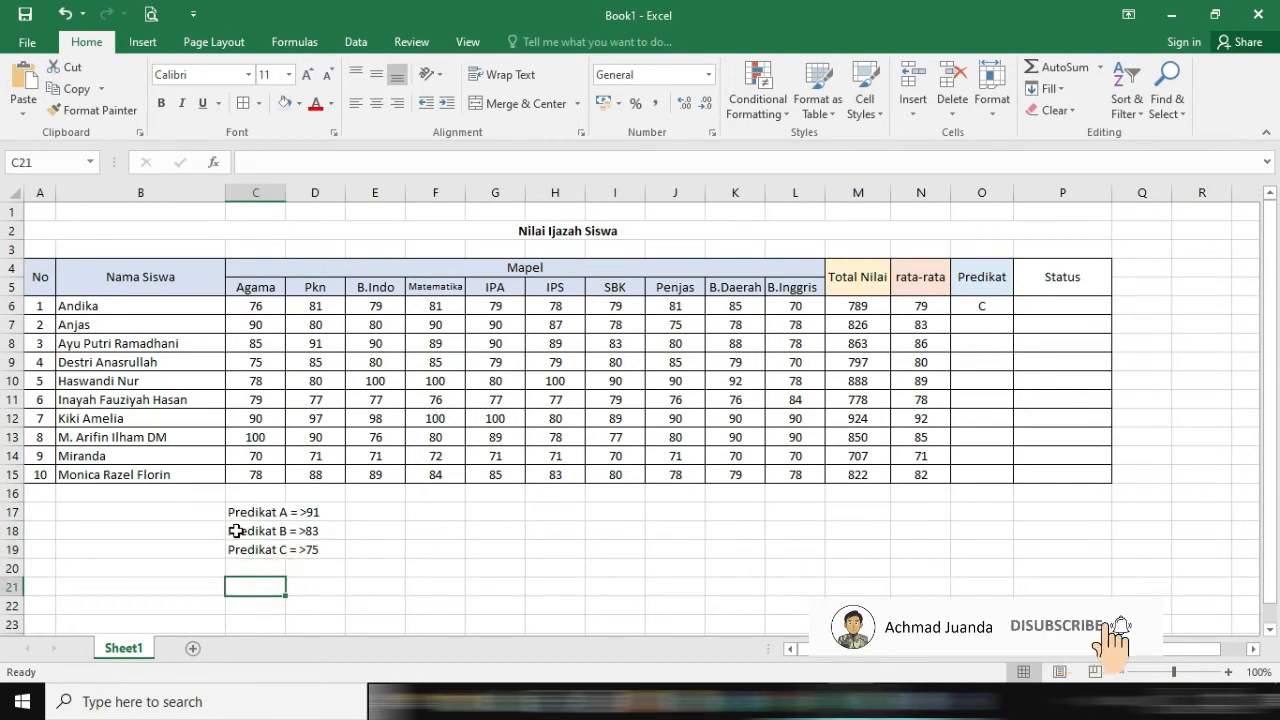
# Copy the Predikat formula from O6 down the column to the last student in O15.
pyautogui.moveTo(236, 531); pyautogui.dragTo(314, 537)
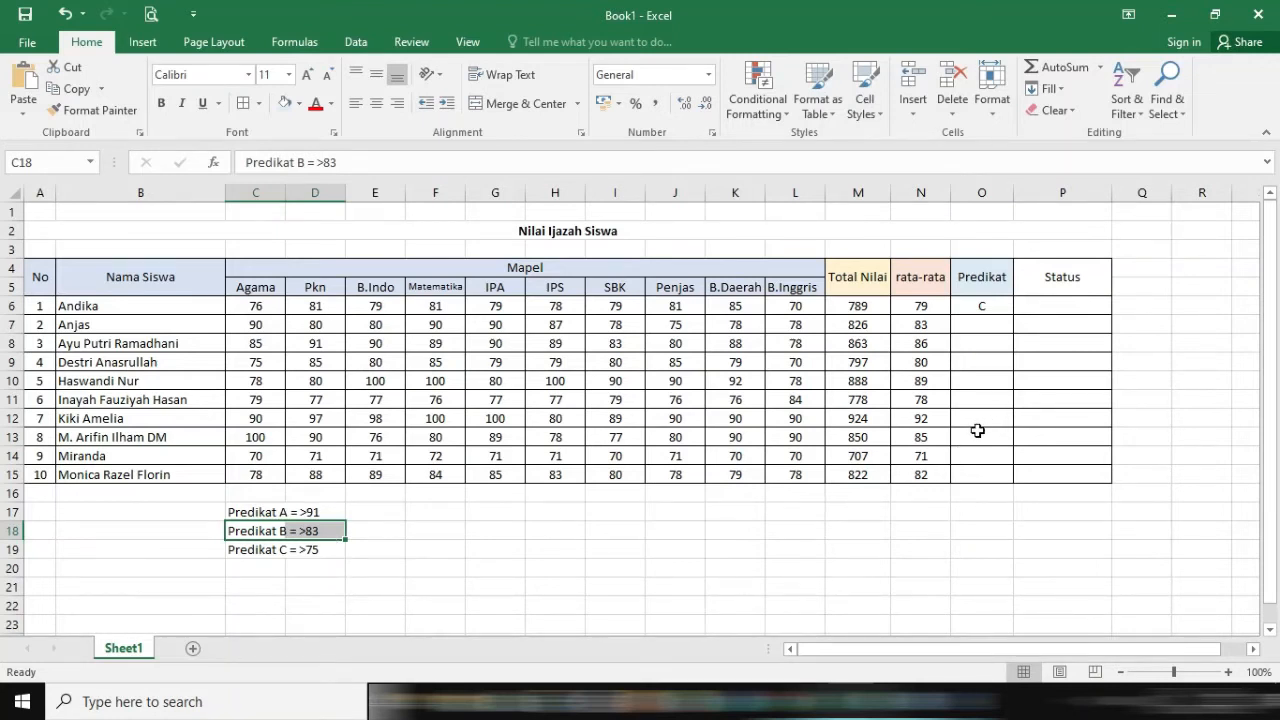
pyautogui.click(990, 308)
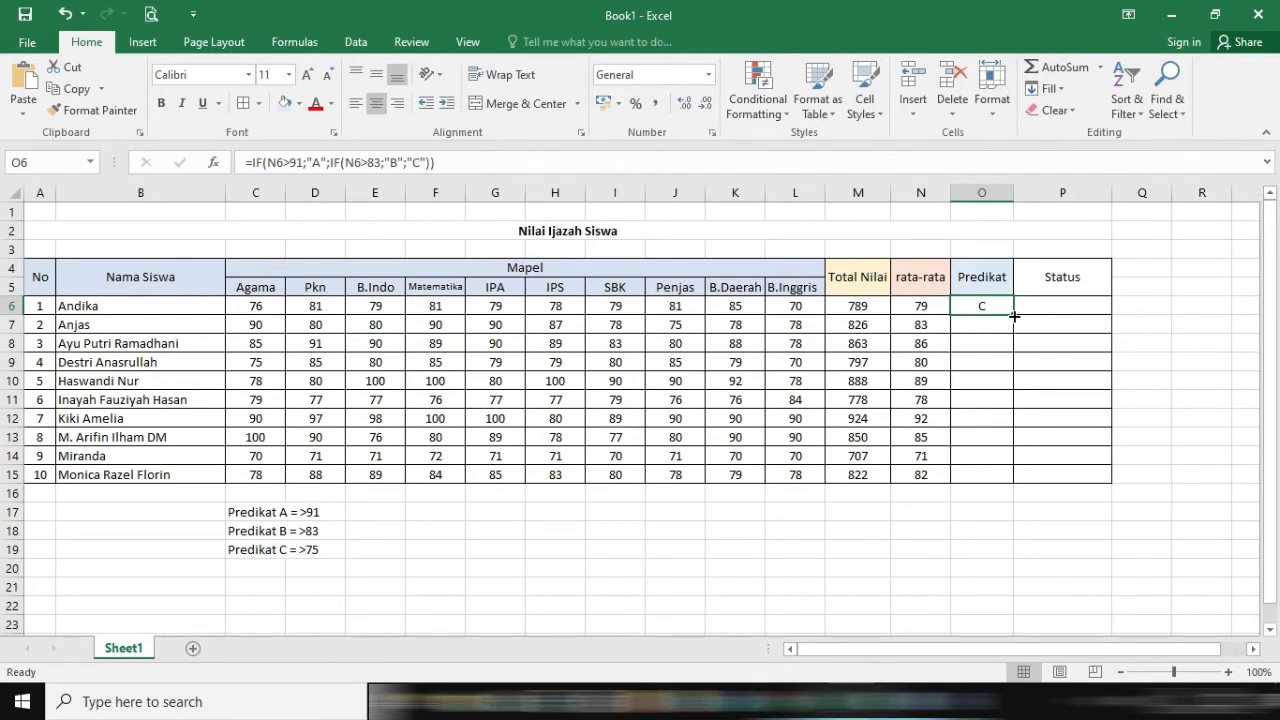
pyautogui.moveTo(1014, 316); pyautogui.dragTo(1006, 482)
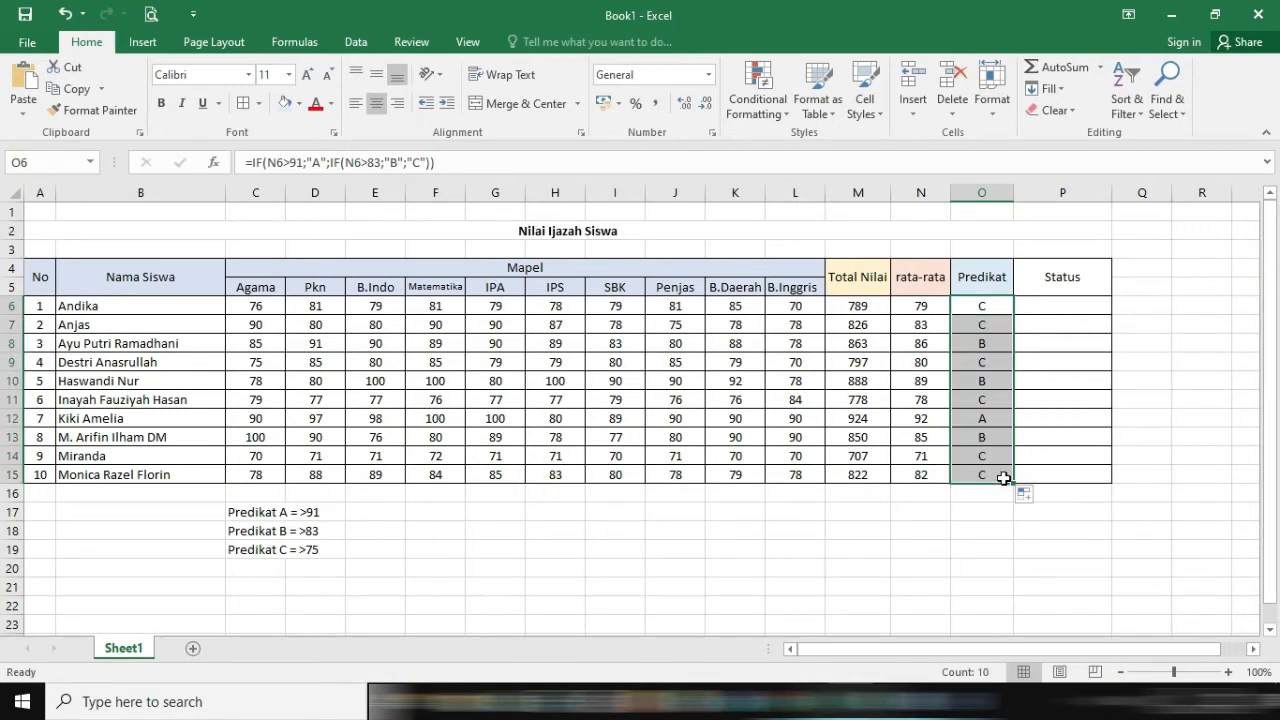
# Compare the second and third students' averages in N7 and N8 with their predicates and the criteria below the table.
pyautogui.click(981, 396)
pyautogui.click(923, 326)
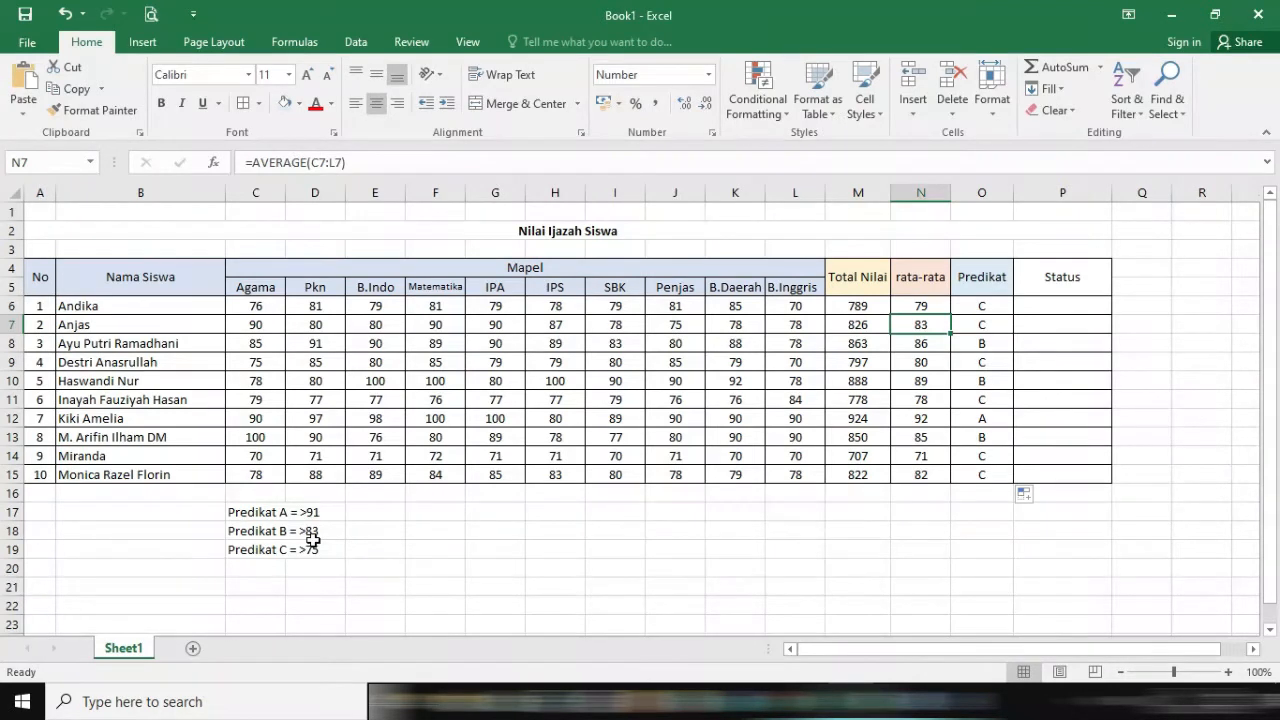
pyautogui.click(915, 342)
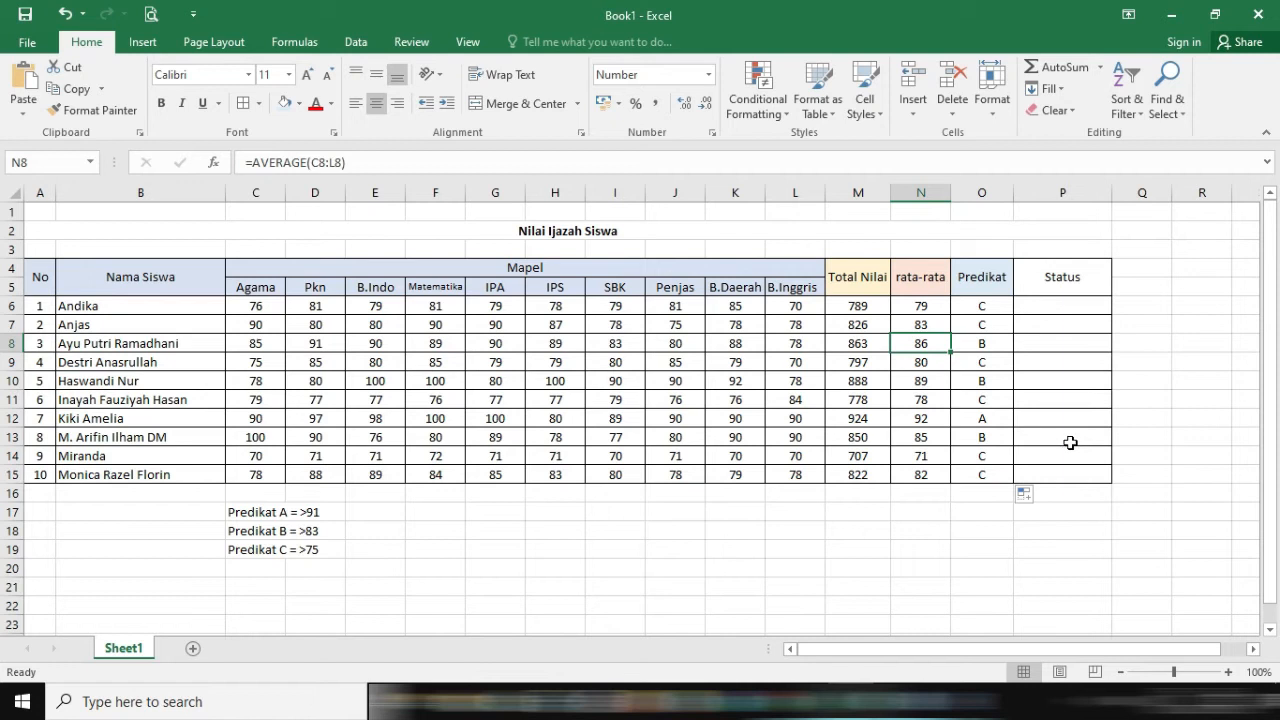
# Start an IF formula in the first student's Status cell, P6.
pyautogui.click(1053, 307)
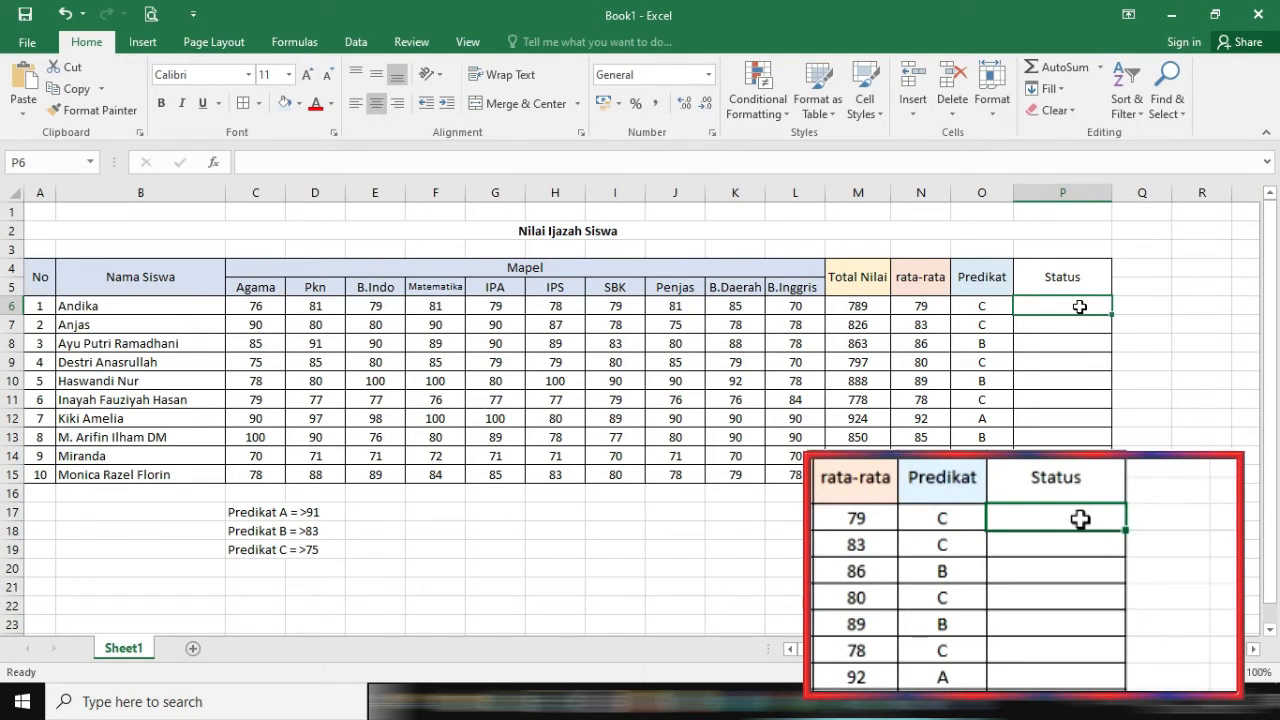
pyautogui.write('=')
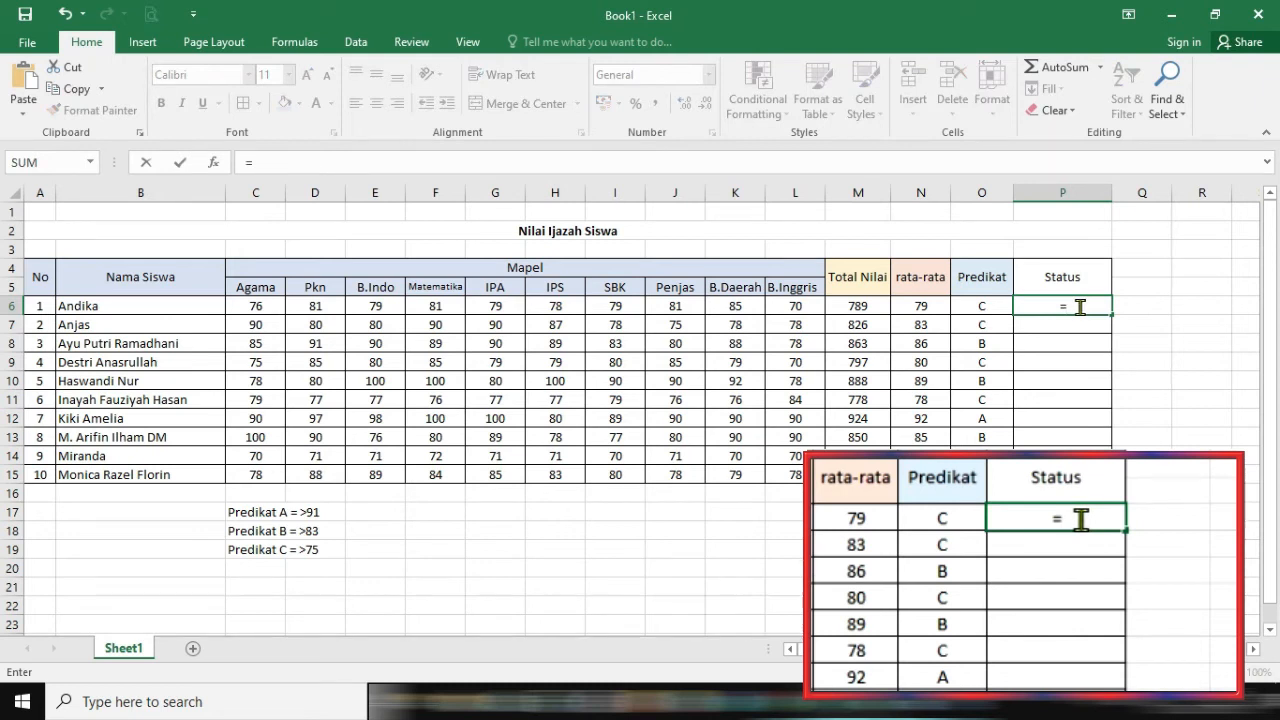
pyautogui.write('if')
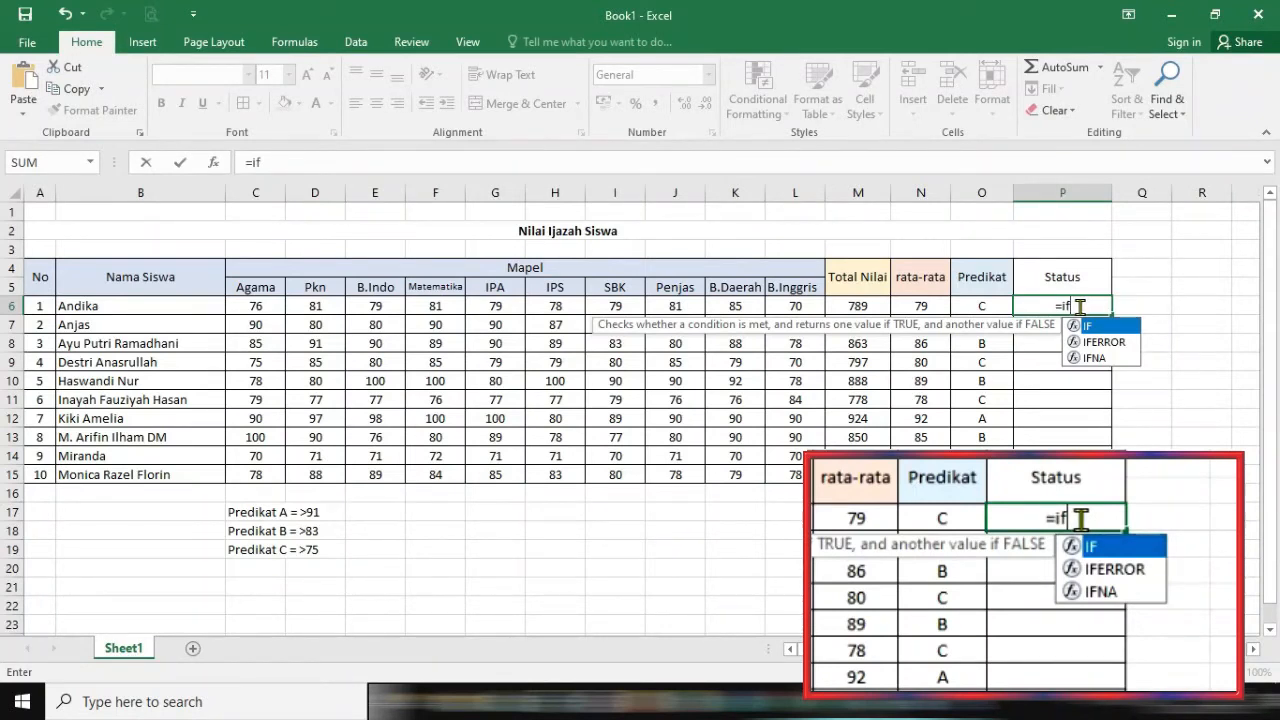
pyautogui.write('(')
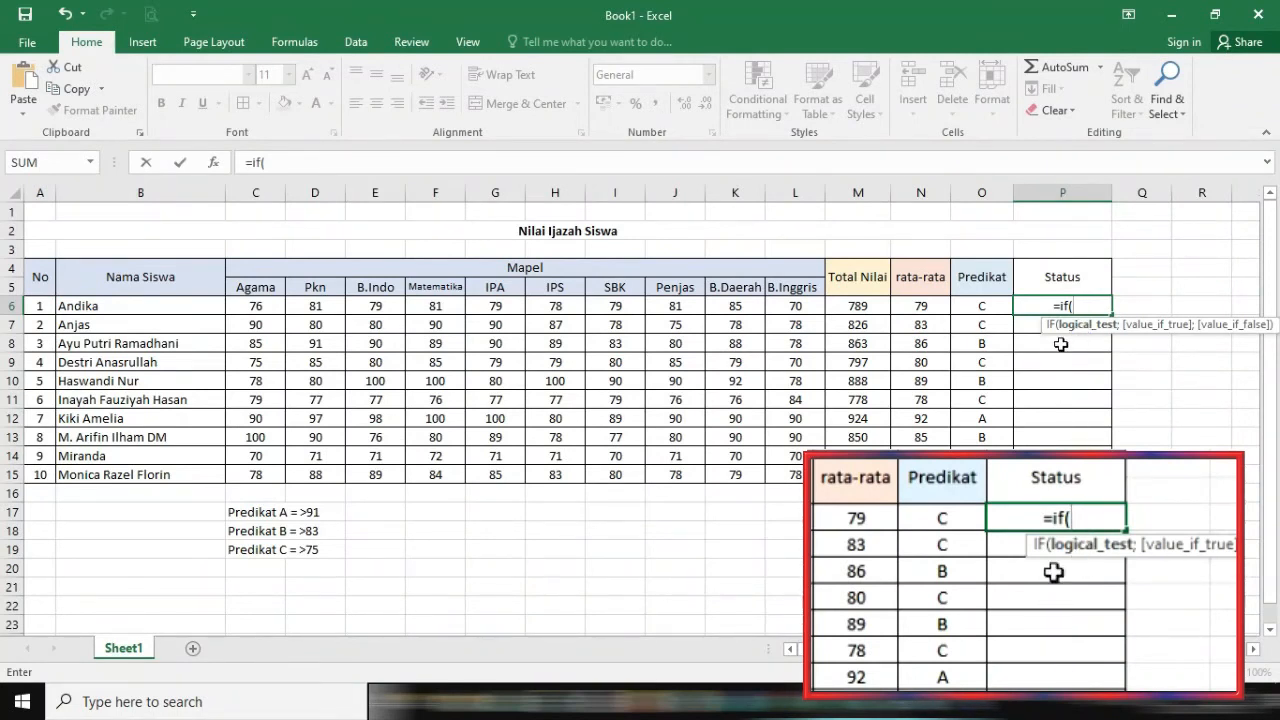
pyautogui.click(921, 305)
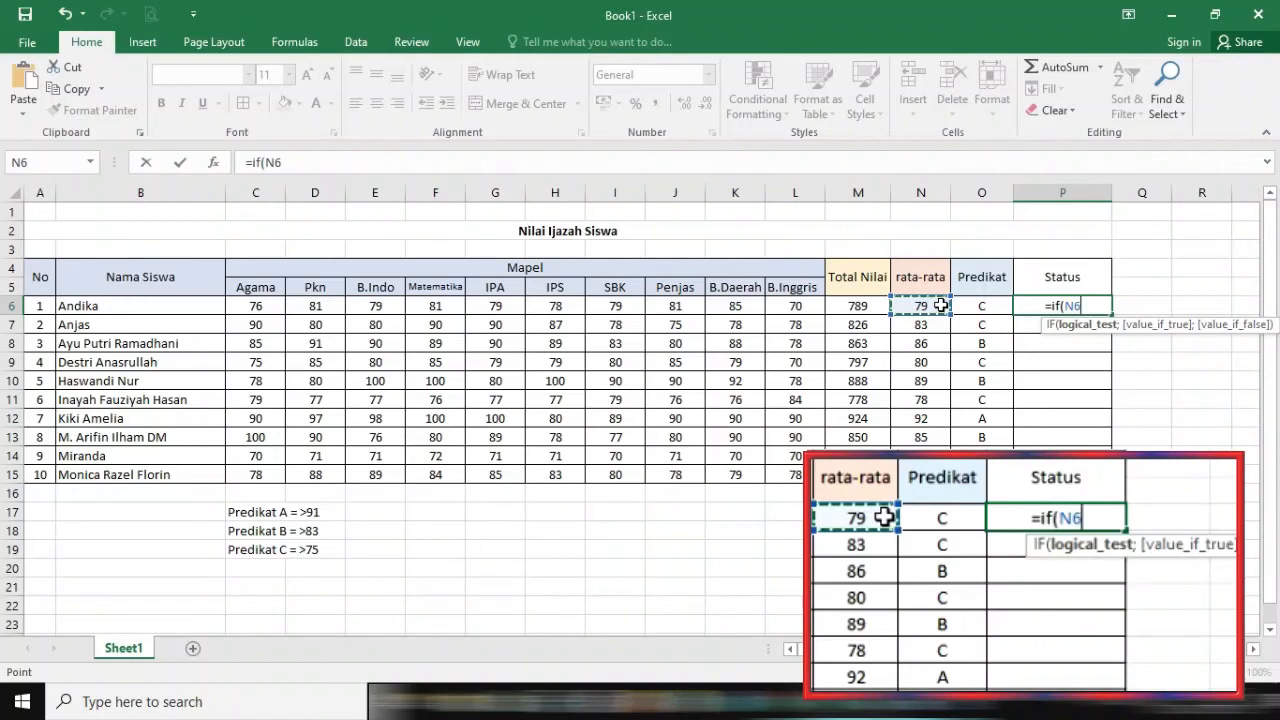
pyautogui.press('BackSpace')
pyautogui.press('BackSpace')
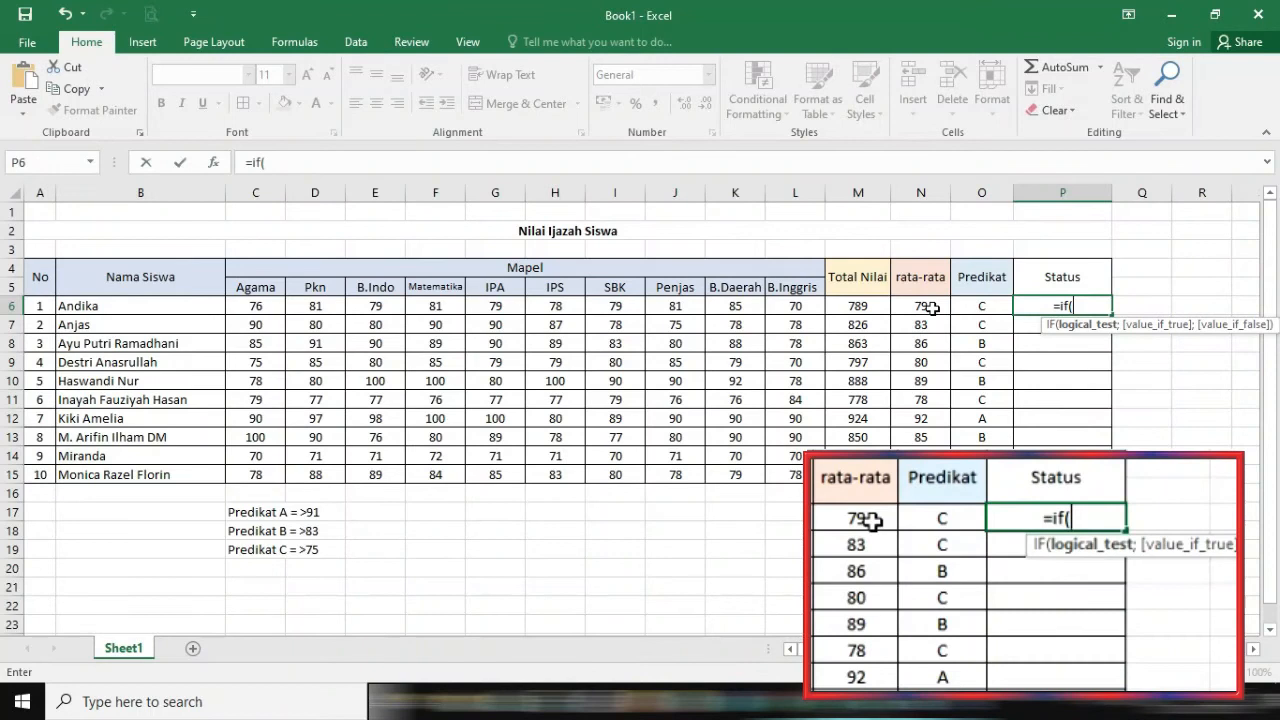
pyautogui.click(925, 190)
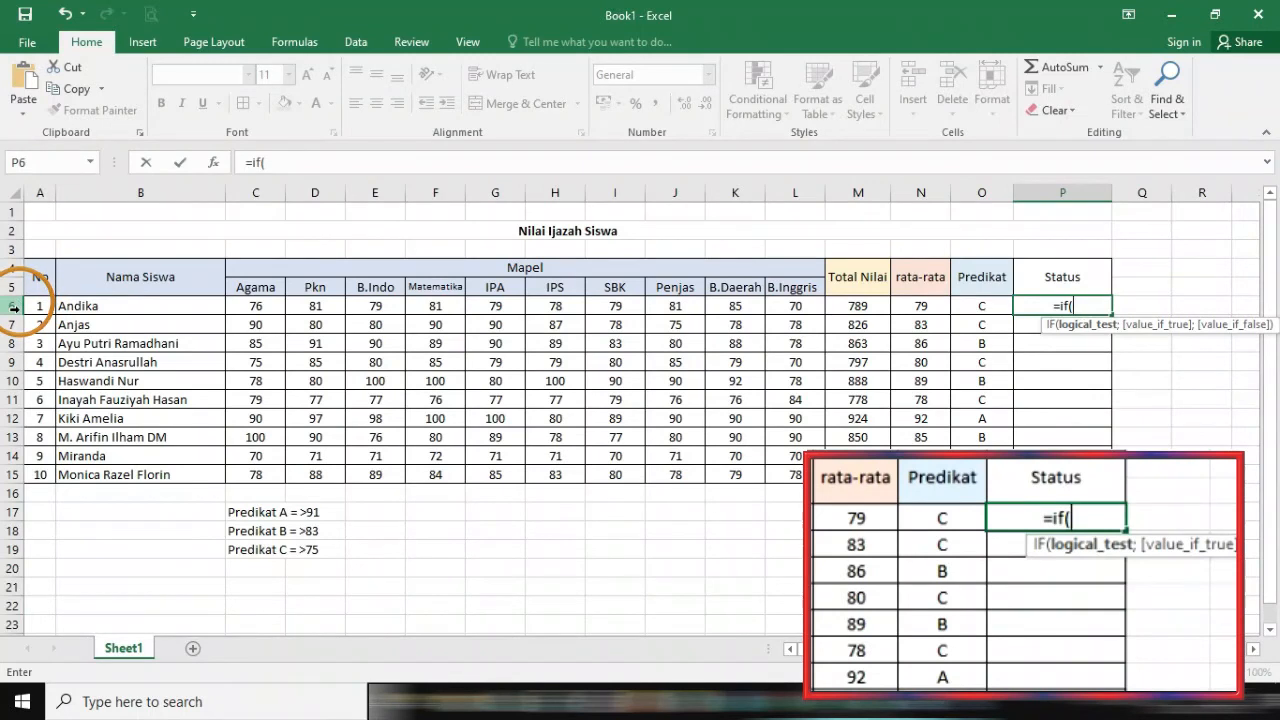
# Enter N6>75 as the logical test of the P6 formula and open a text string for the value-if-true argument.
pyautogui.write('n')
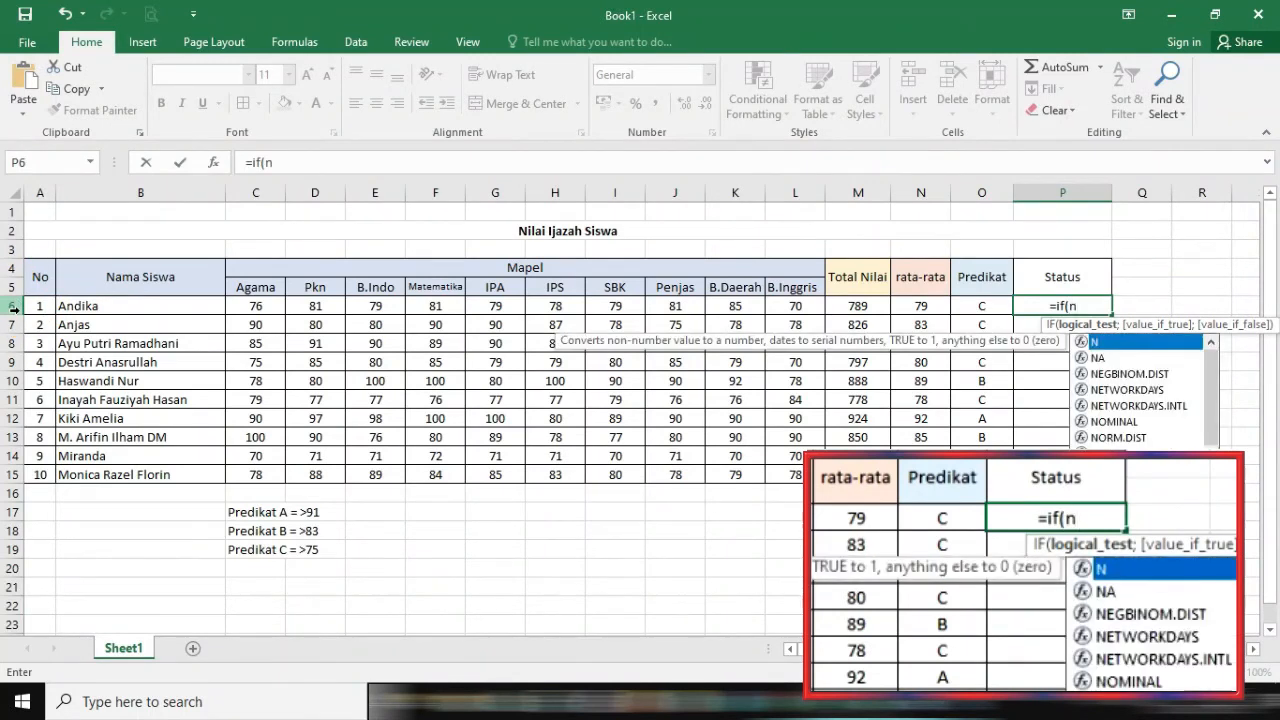
pyautogui.write('6')
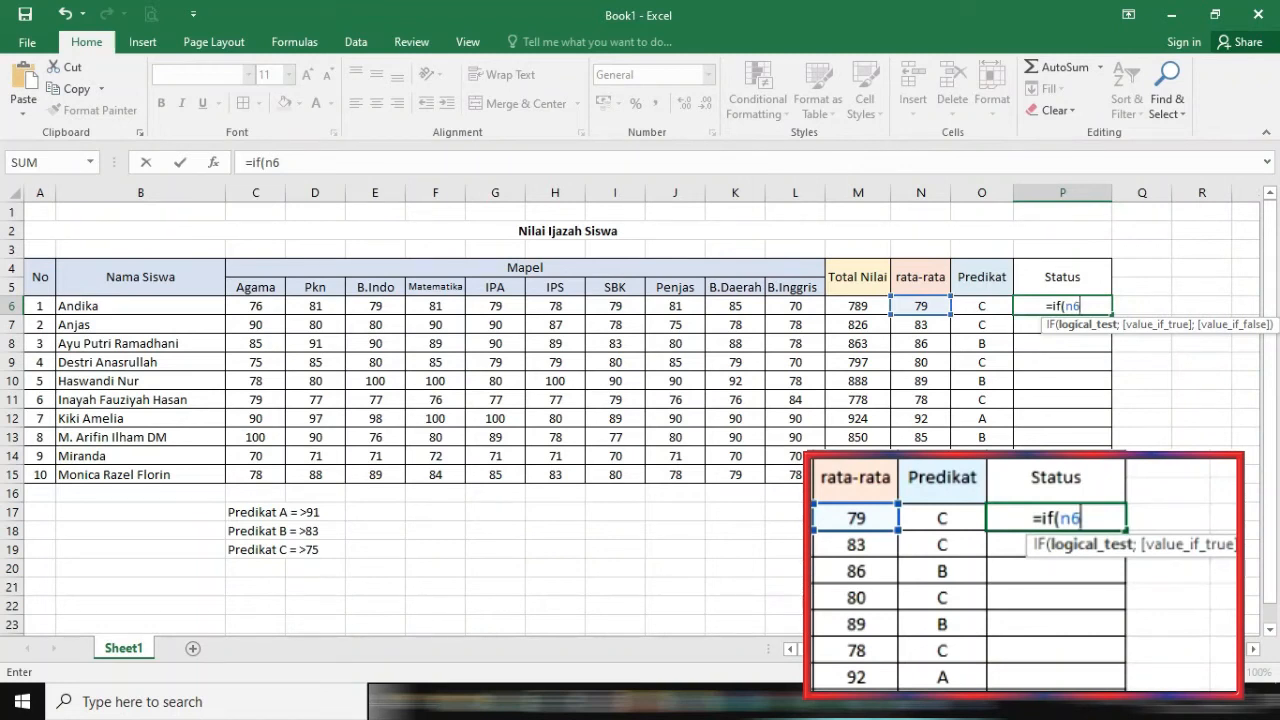
pyautogui.write('>')
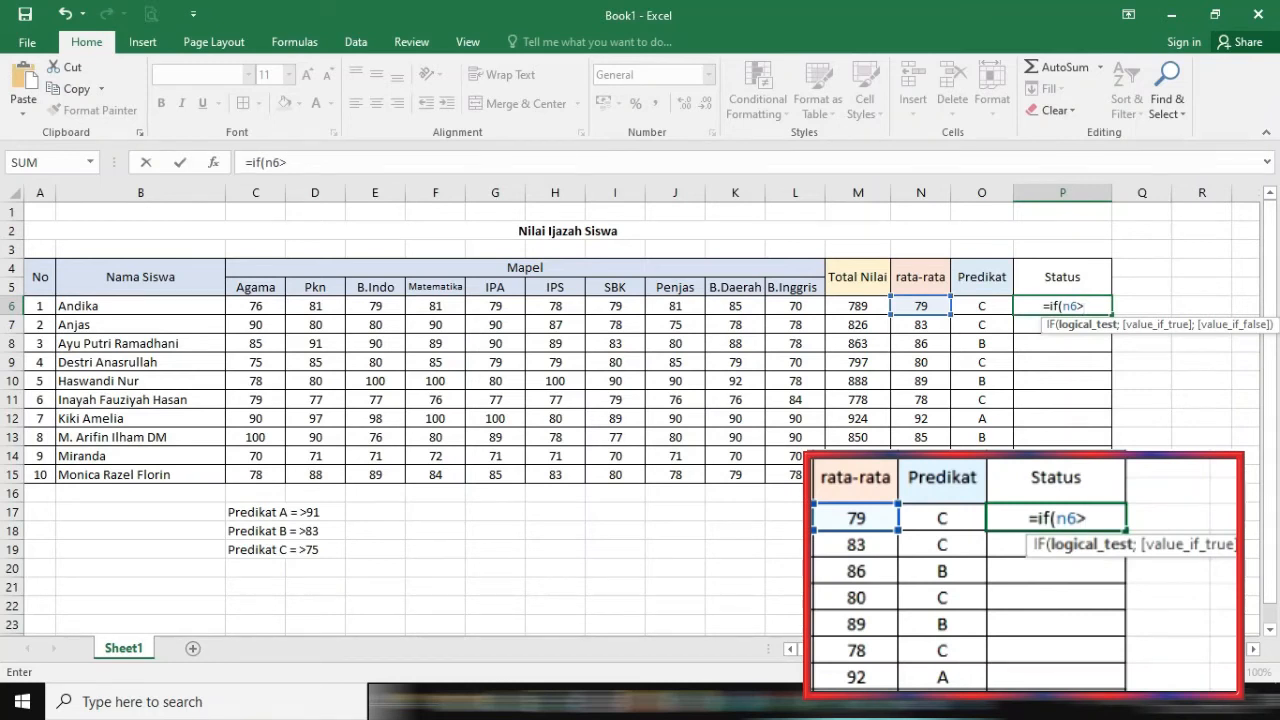
pyautogui.write('75')
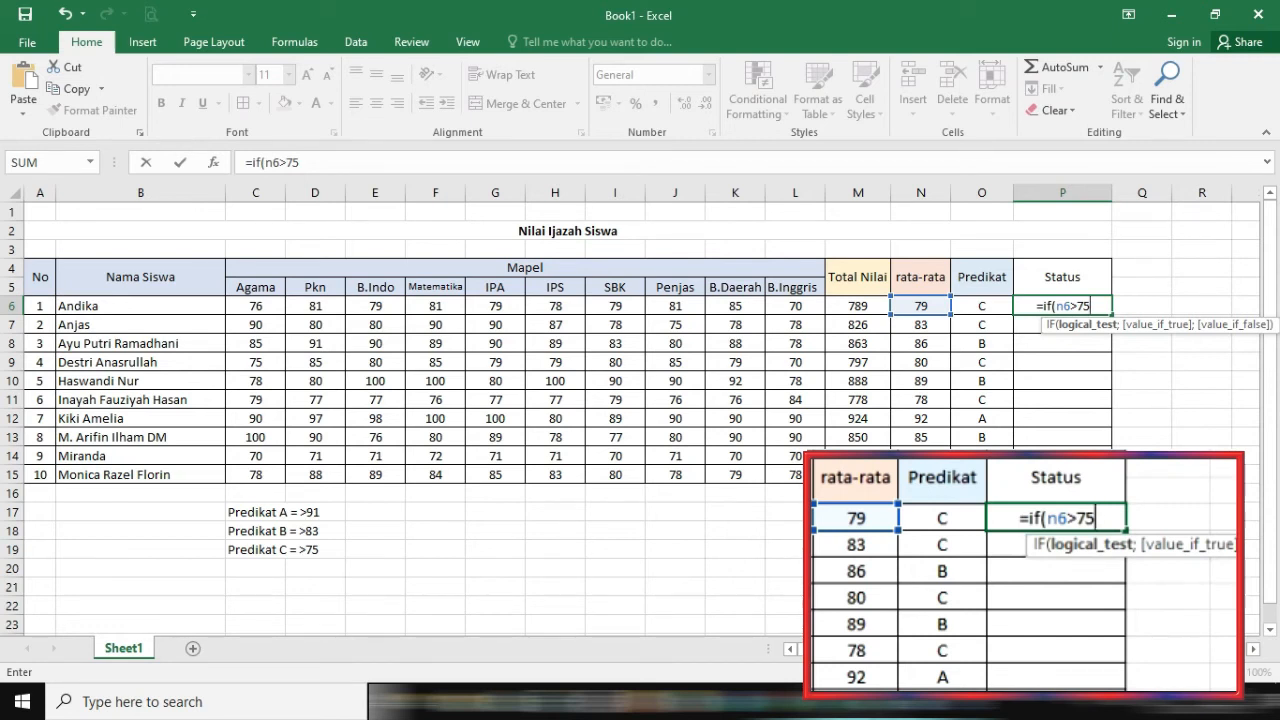
pyautogui.write(';')
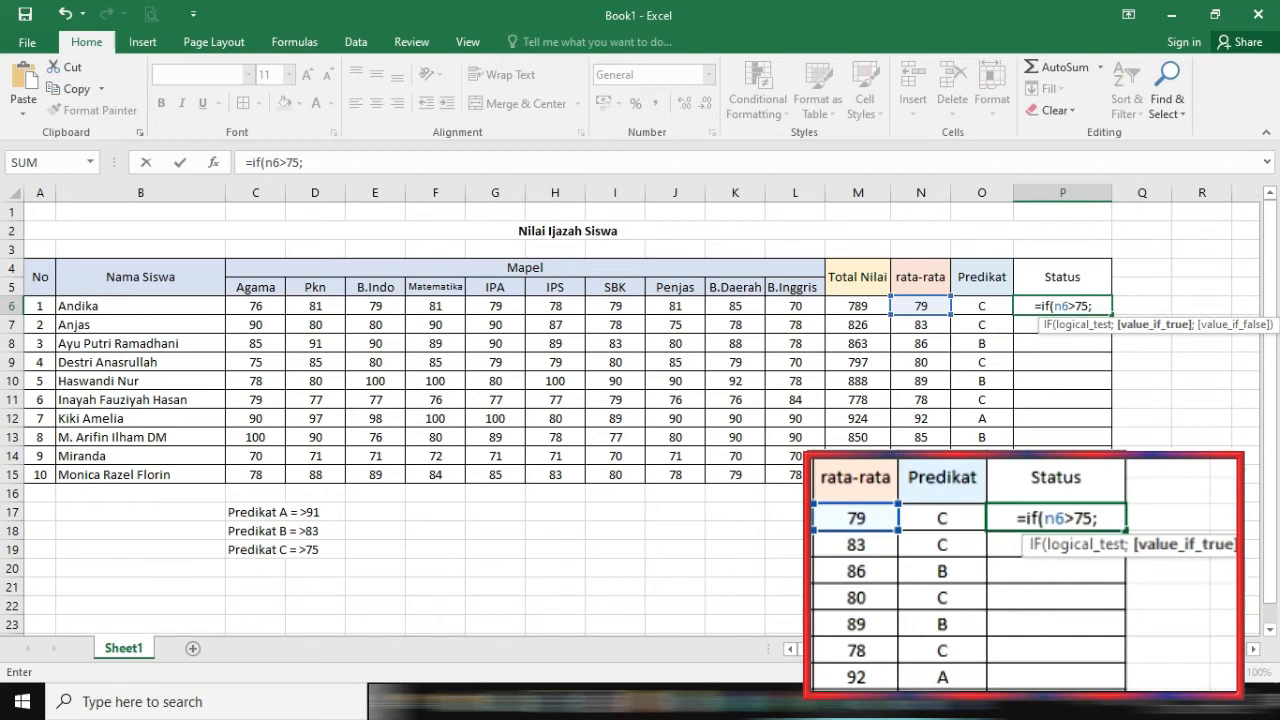
pyautogui.write('"')
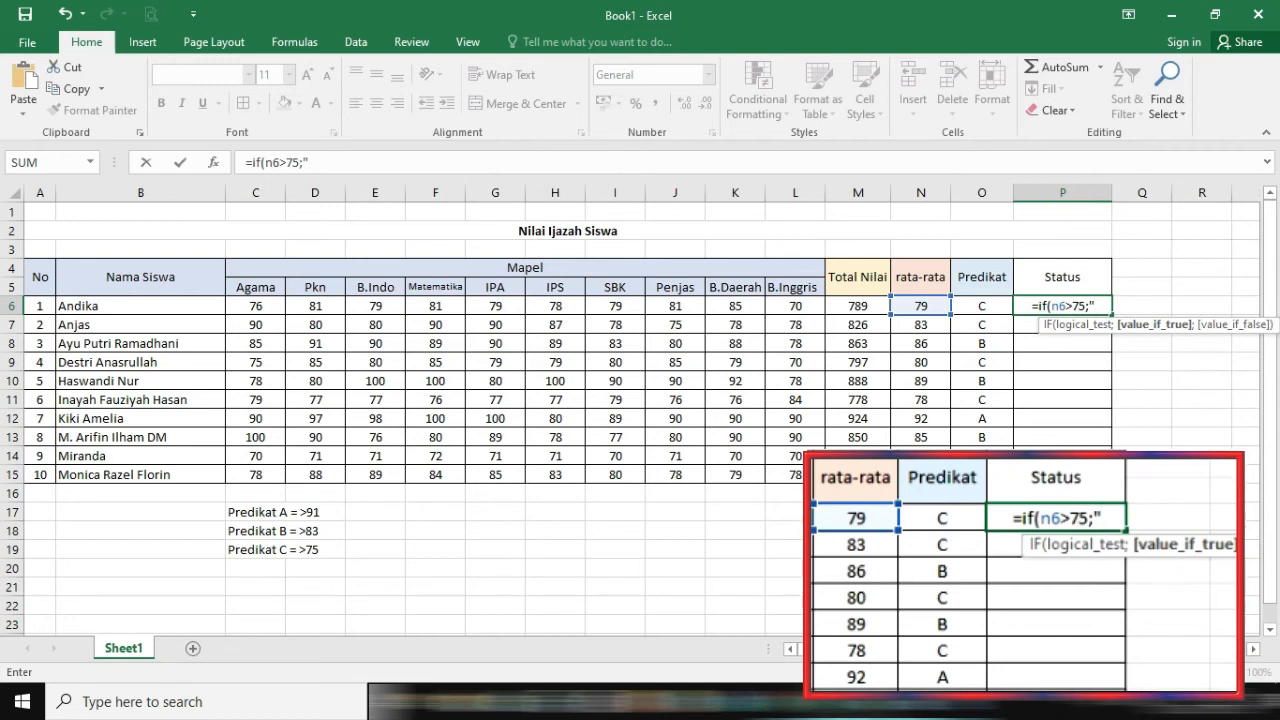
pyautogui.write('lulud')
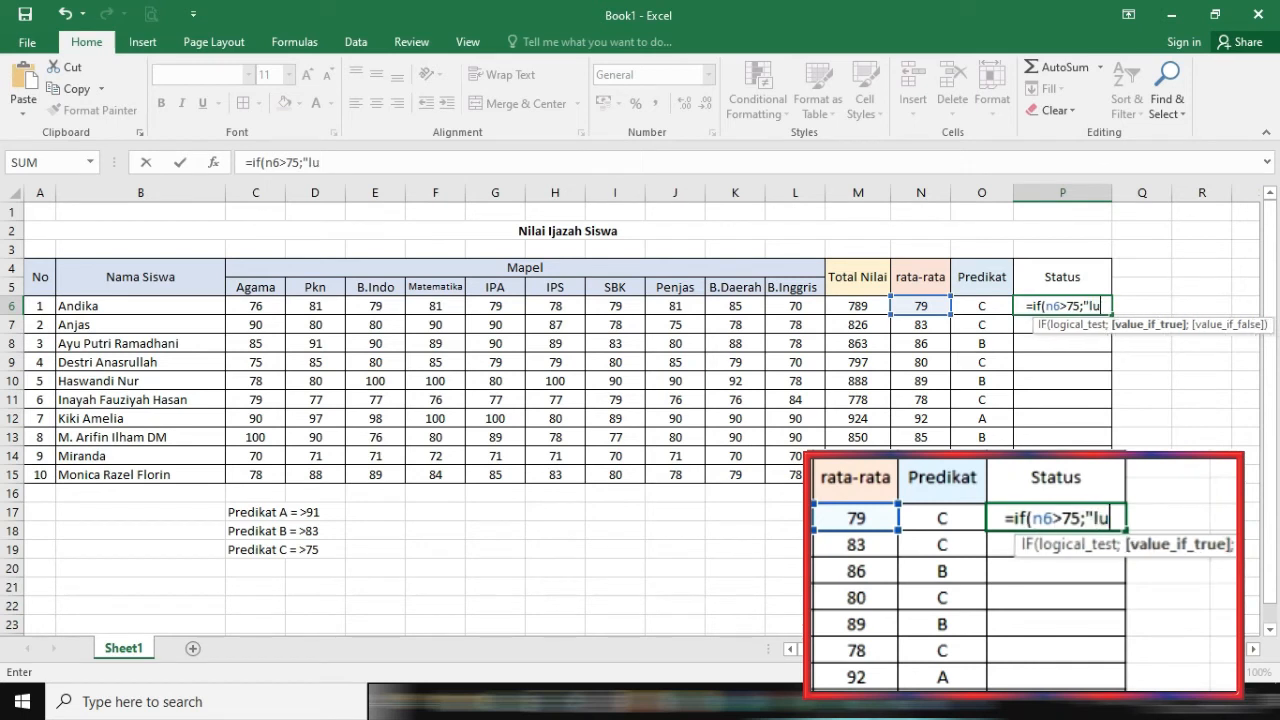
pyautogui.press('BackSpace')
pyautogui.press('BackSpace')
pyautogui.press('BackSpace')
pyautogui.press('BackSpace')
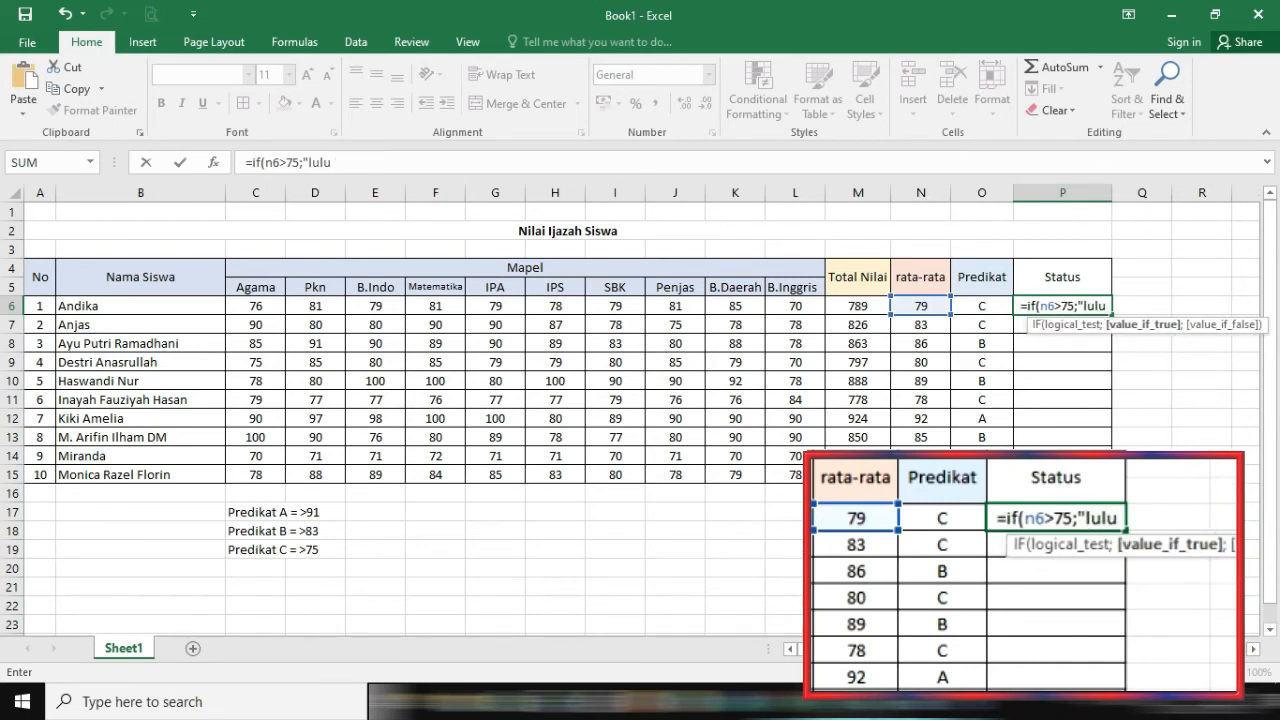
pyautogui.press('BackSpace')
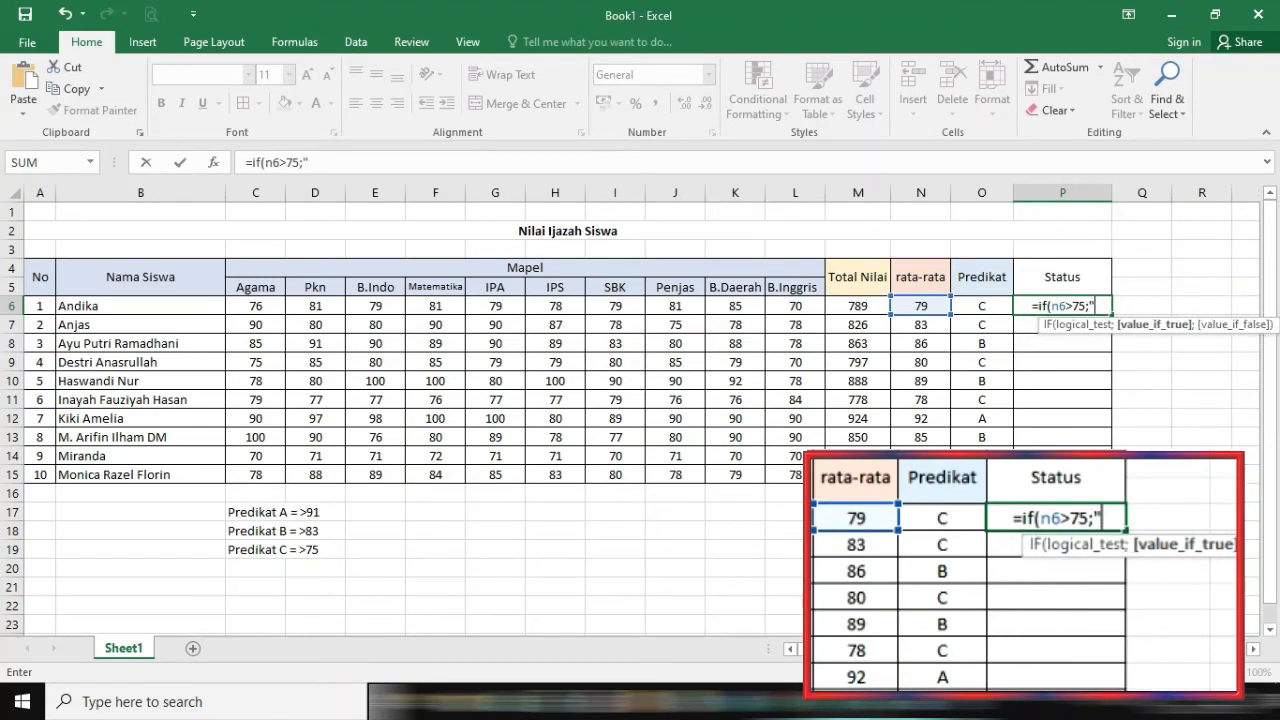
# Enter "LULUS" in capitals as the value-if-true argument of the P6 formula.
pyautogui.press('capslock')
pyautogui.write('LULUD')
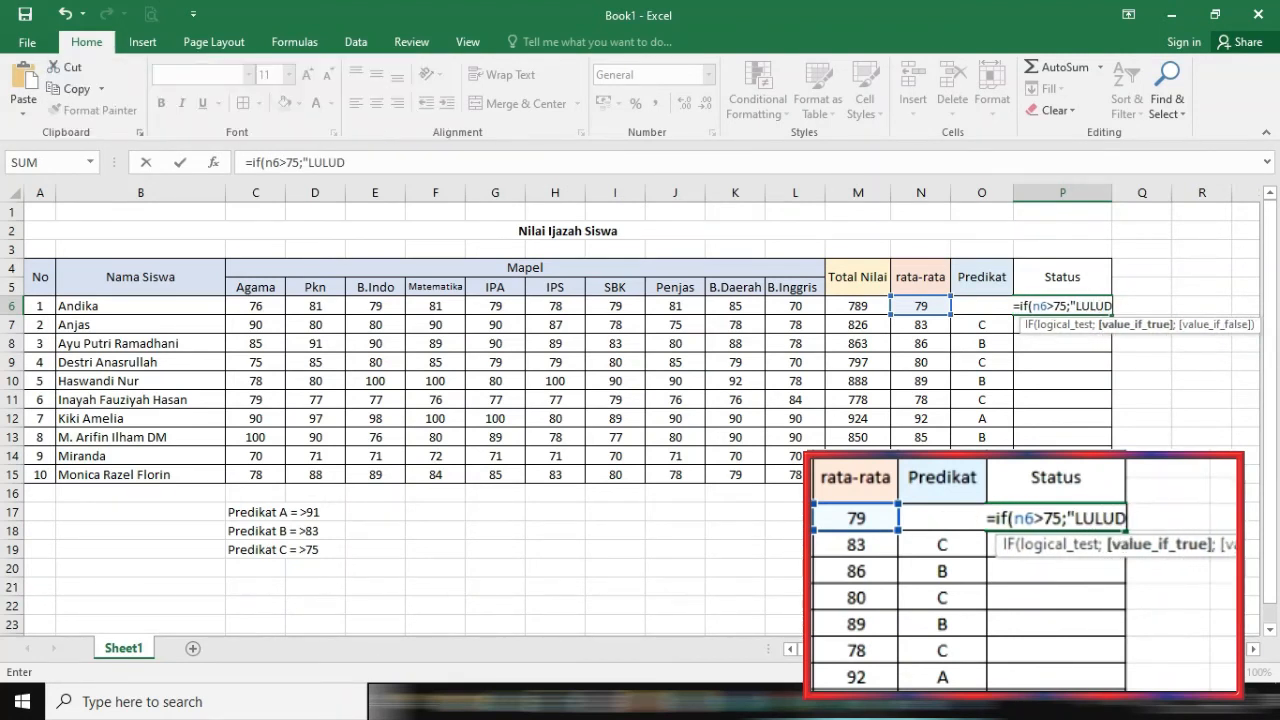
pyautogui.press('BackSpace')
pyautogui.write('S')
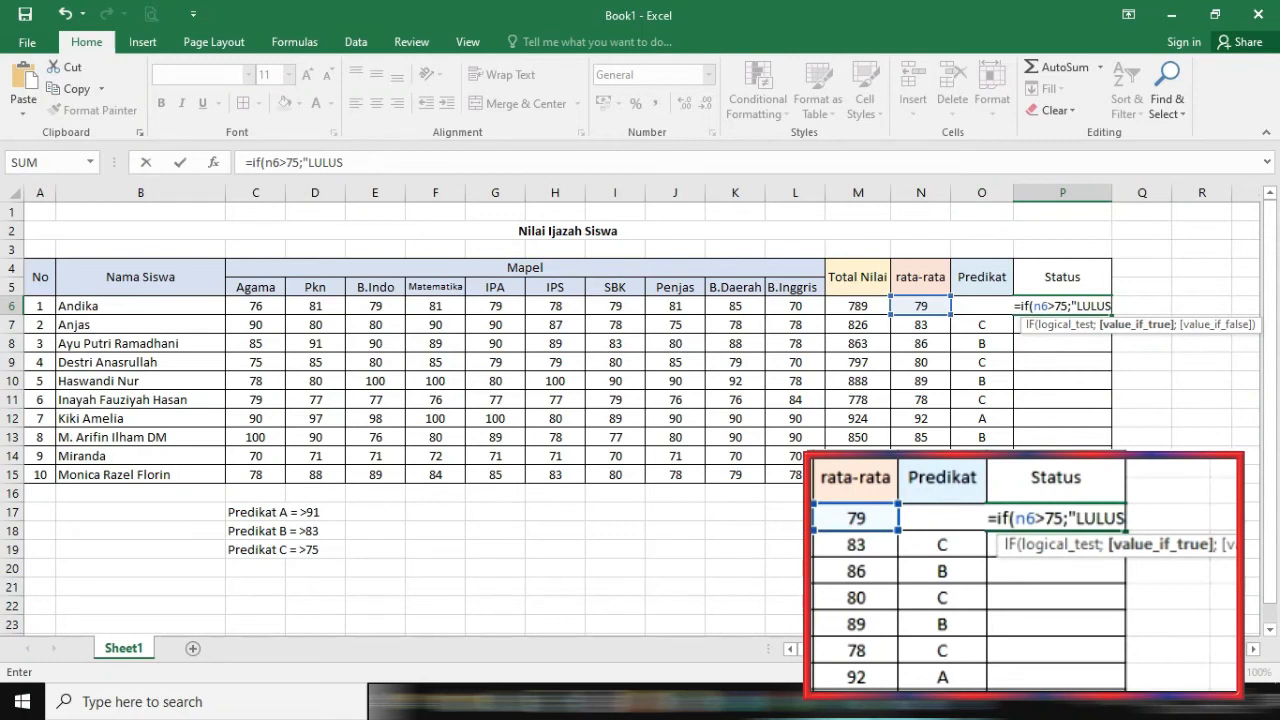
pyautogui.write('"')
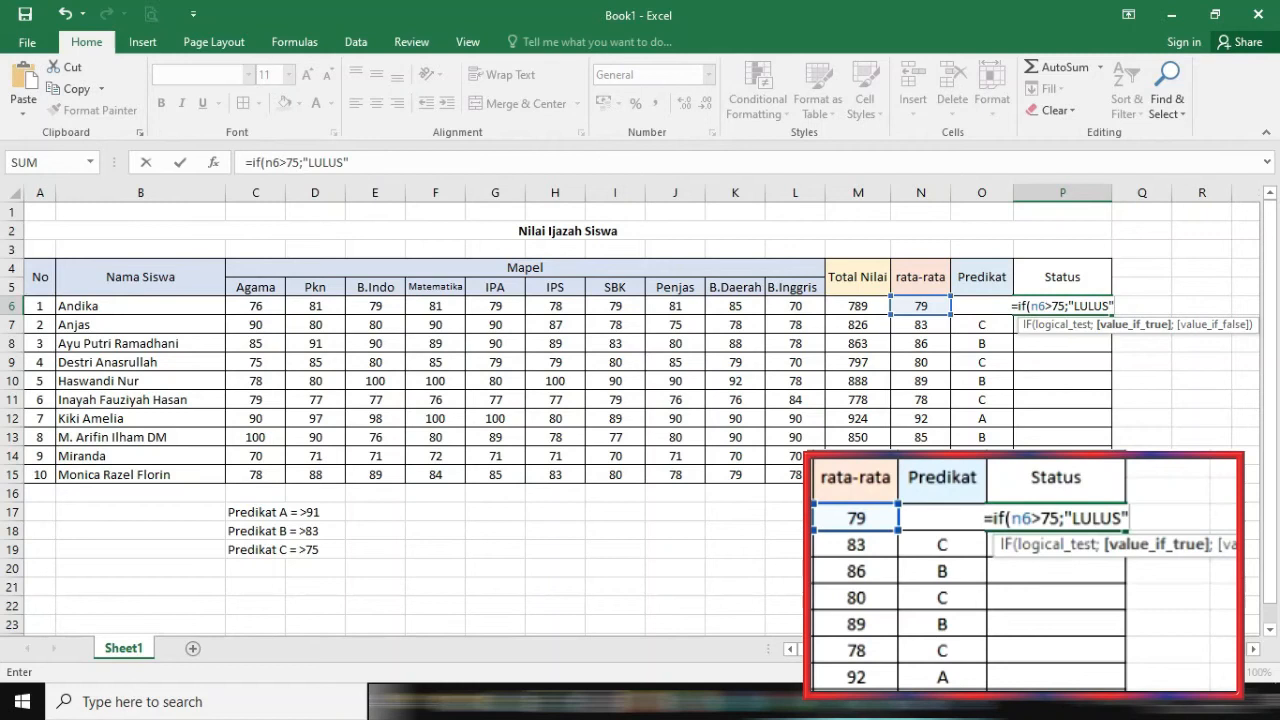
pyautogui.write(';')
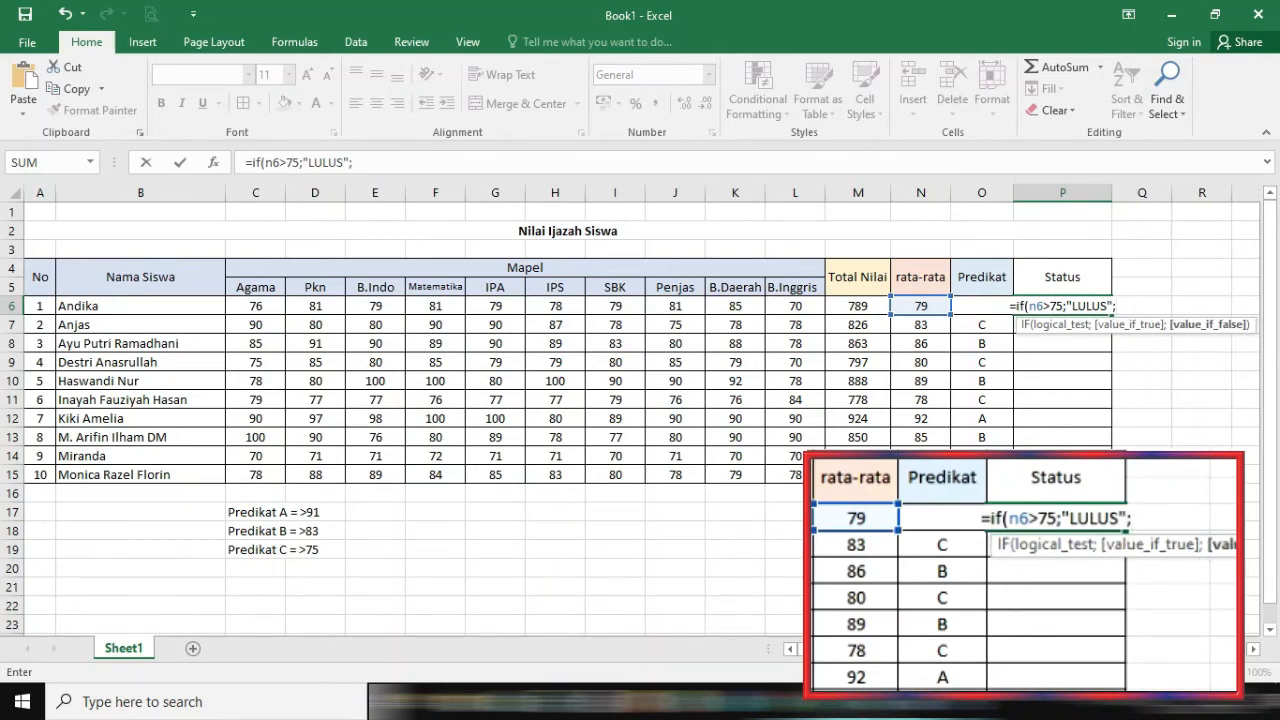
# Set "TIDAK LULUS" as the value if false and complete the P6 formula as =IF(N6>75;"LULUS";"TIDAK LULUS").
pyautogui.write('"')
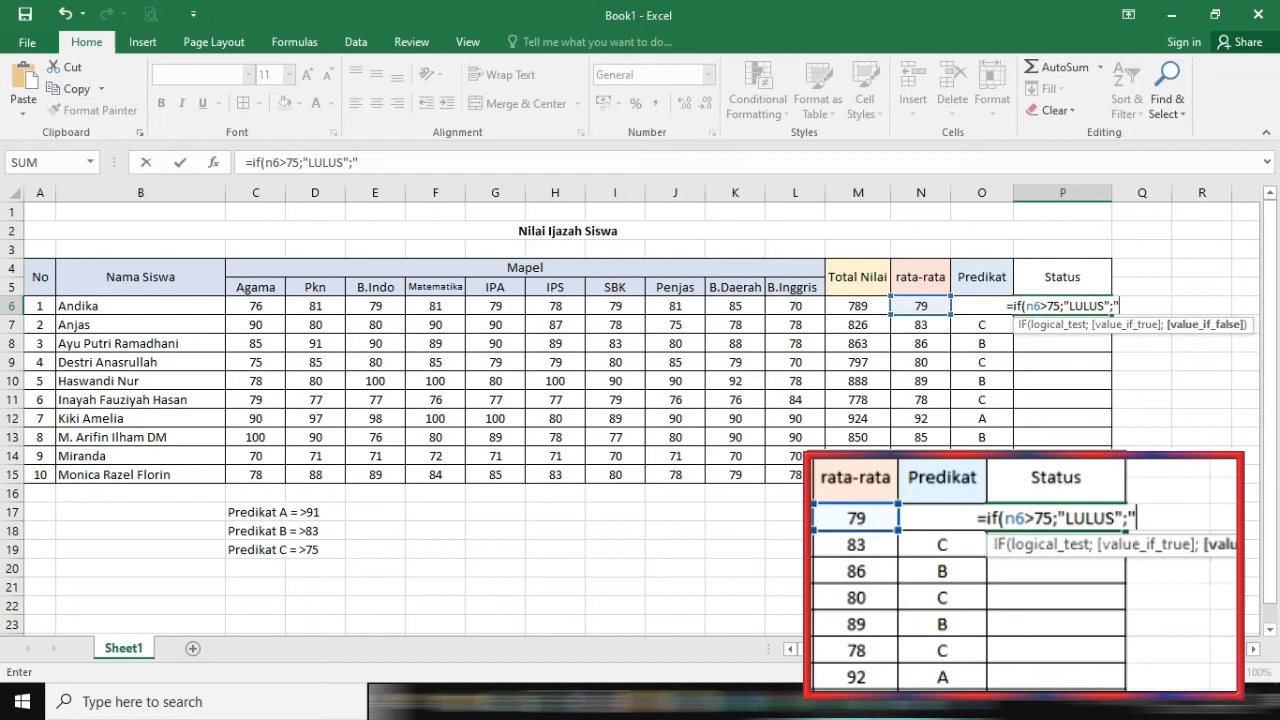
pyautogui.write('TIDAK LULUS')
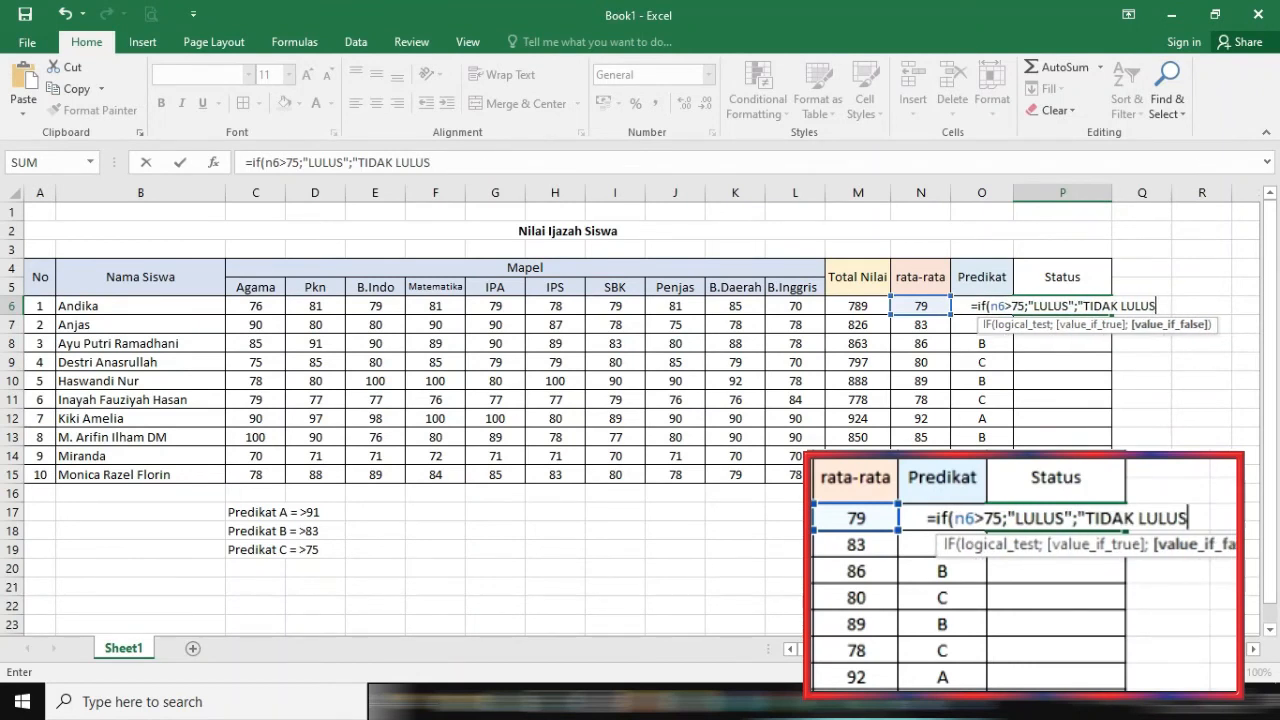
pyautogui.write('"')
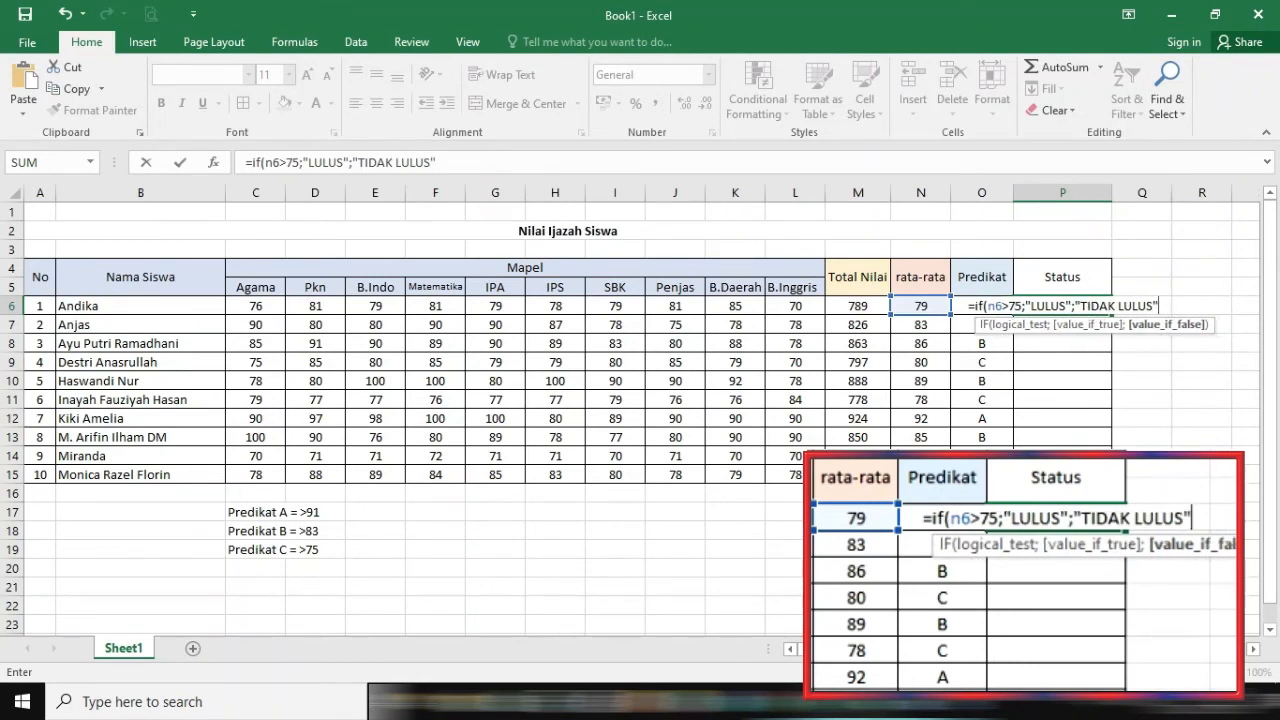
pyautogui.write(')')
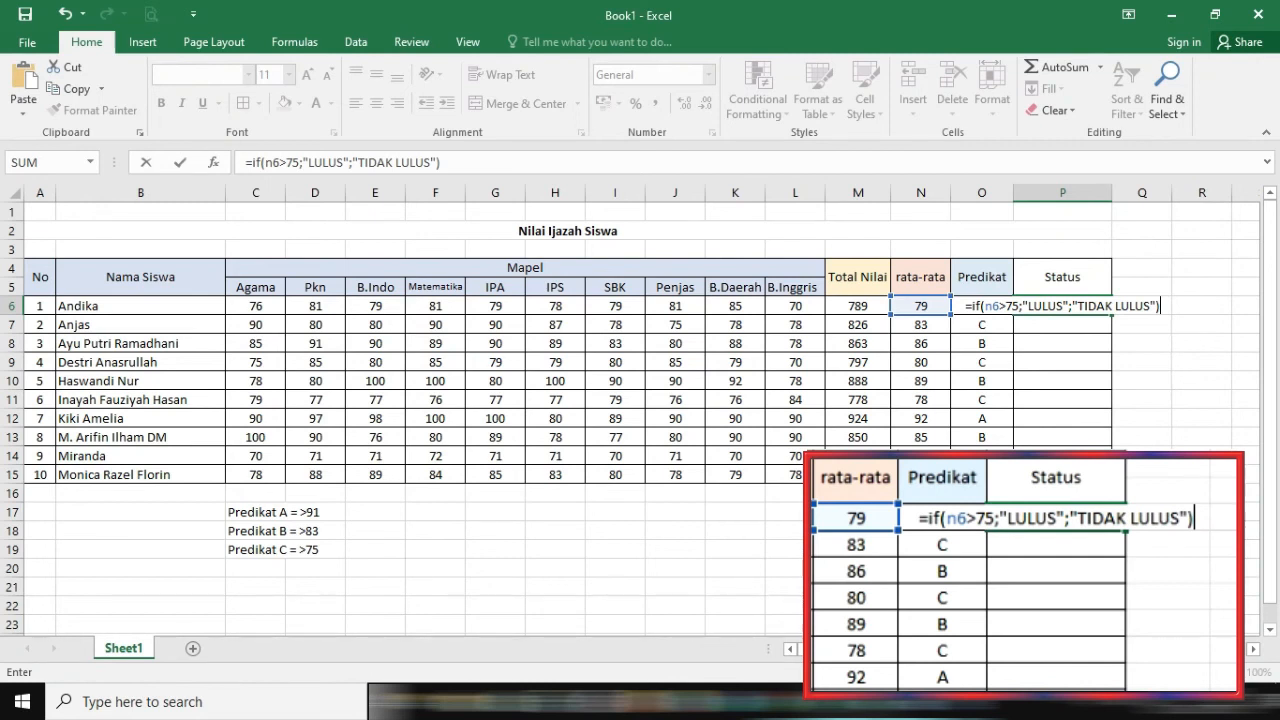
pyautogui.press('Return')
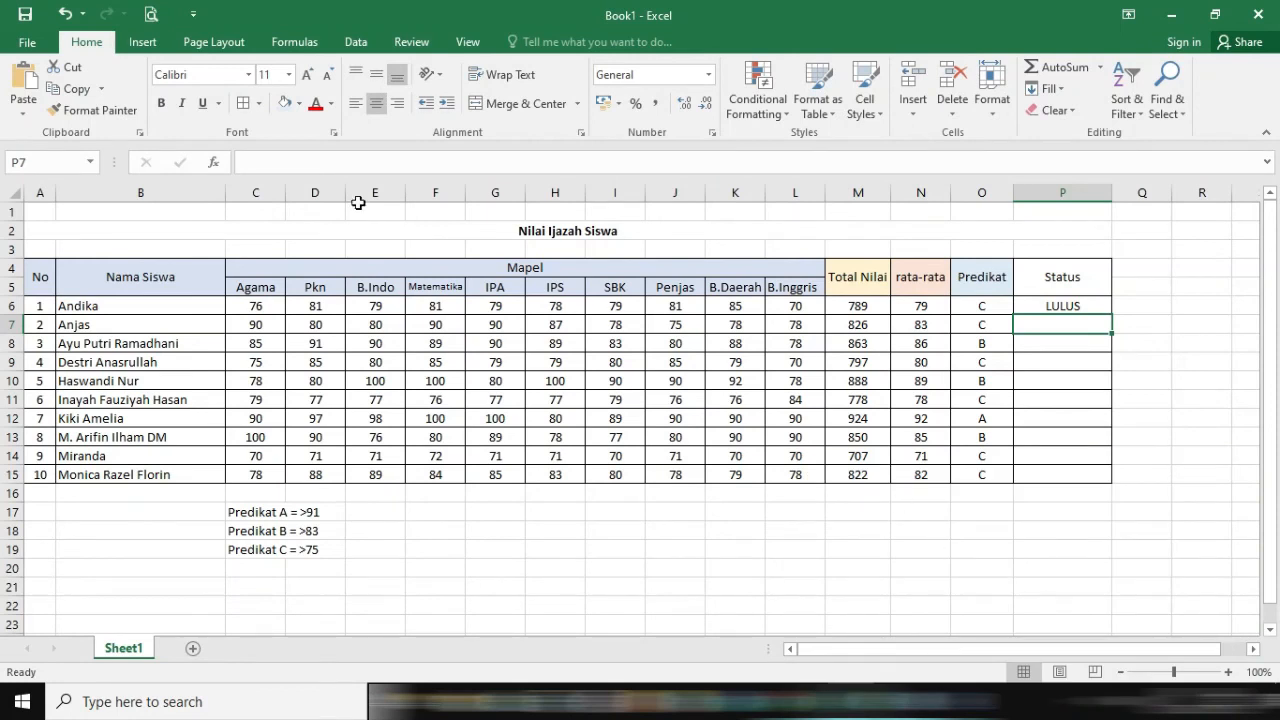
# Compare the first student's average in N6 with the status in P6.
pyautogui.click(931, 308)
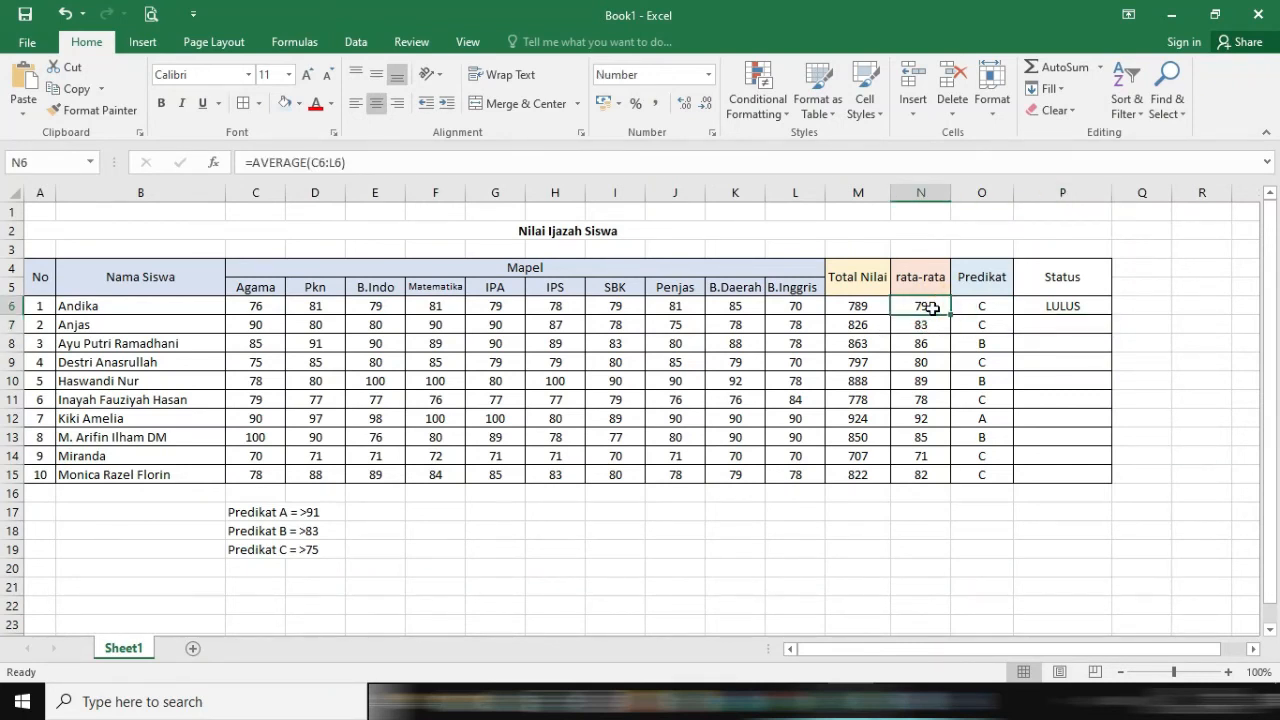
pyautogui.click(1036, 307)
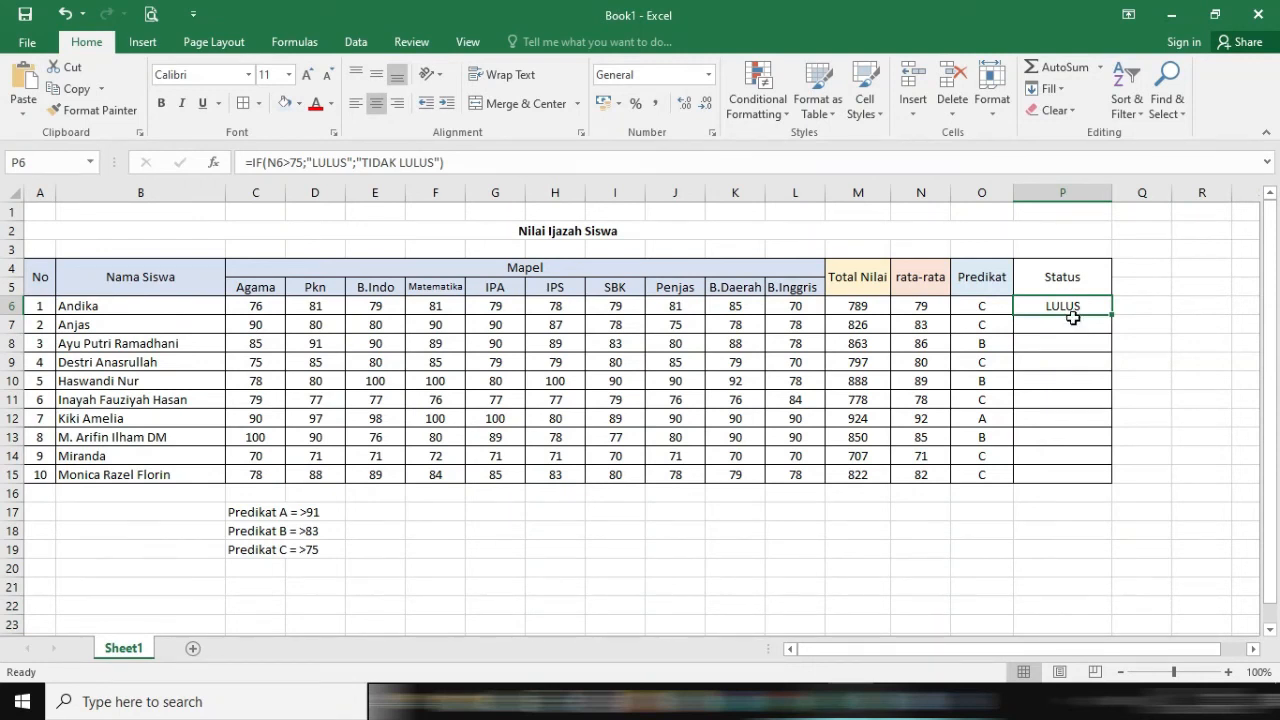
pyautogui.click(1080, 329)
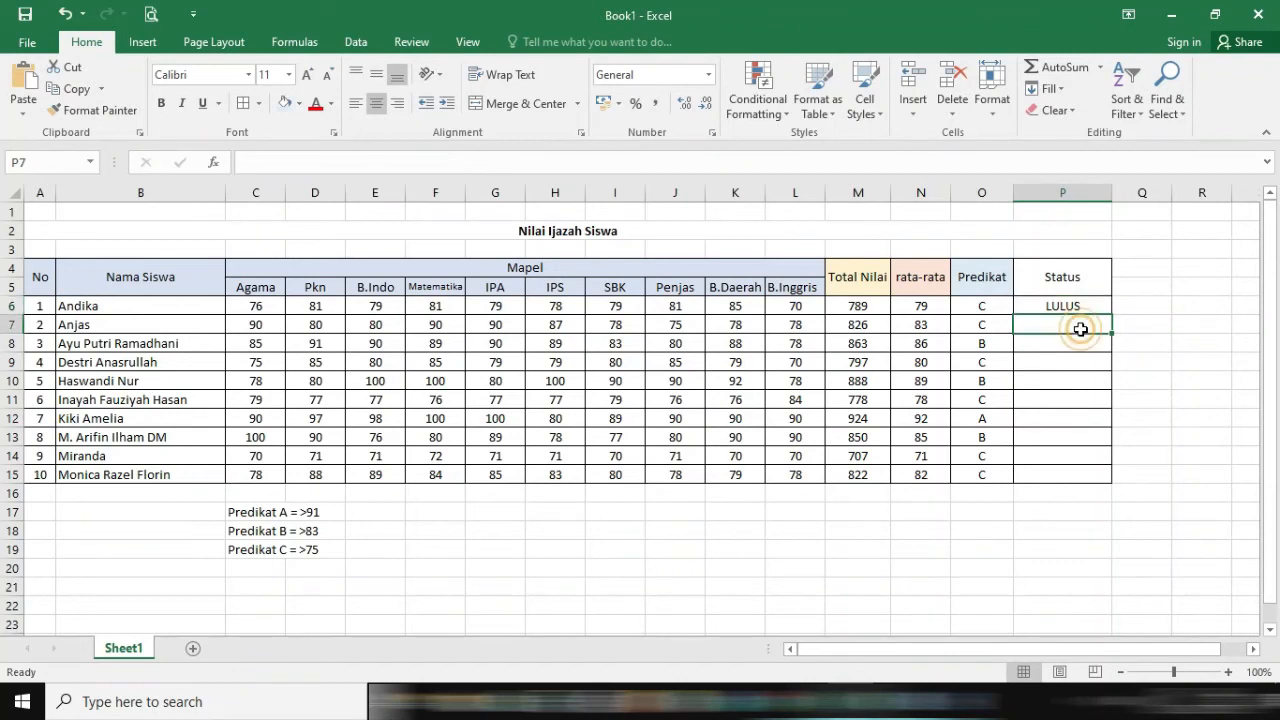
# Copy the Status formula from P6 down the column to the last student in P15.
pyautogui.click(1075, 304)
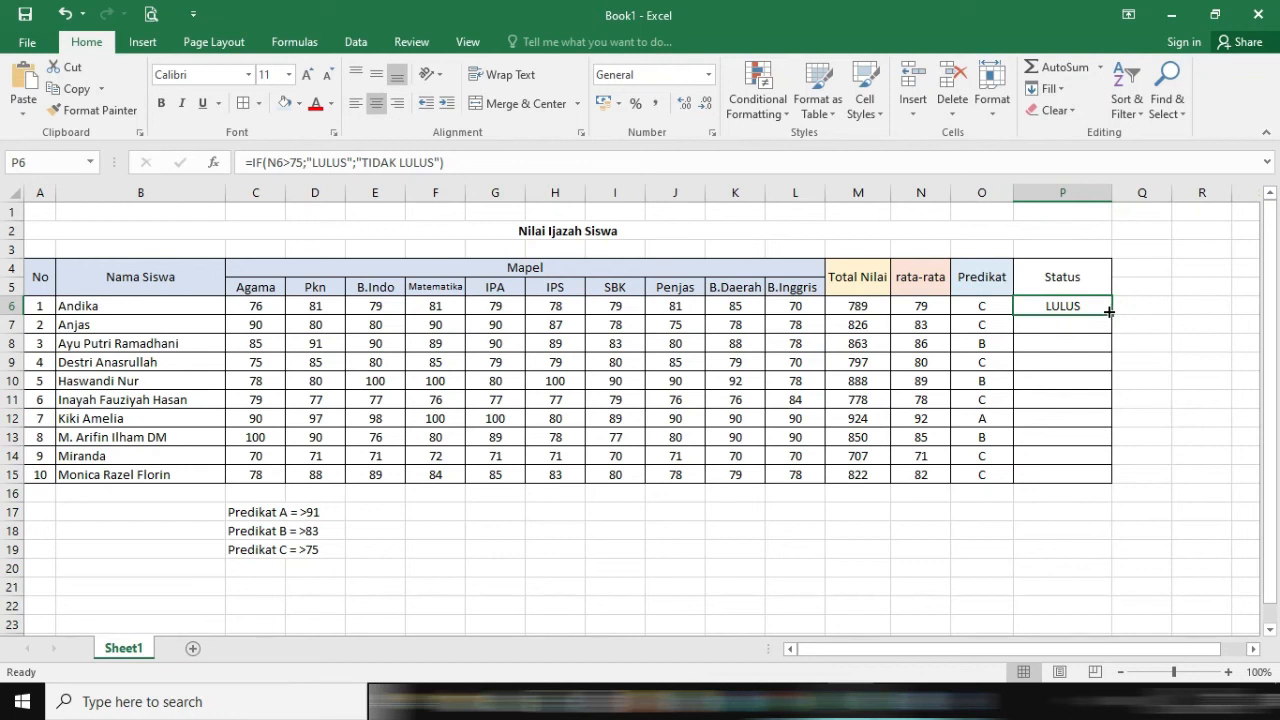
pyautogui.moveTo(1109, 312); pyautogui.dragTo(1097, 476)
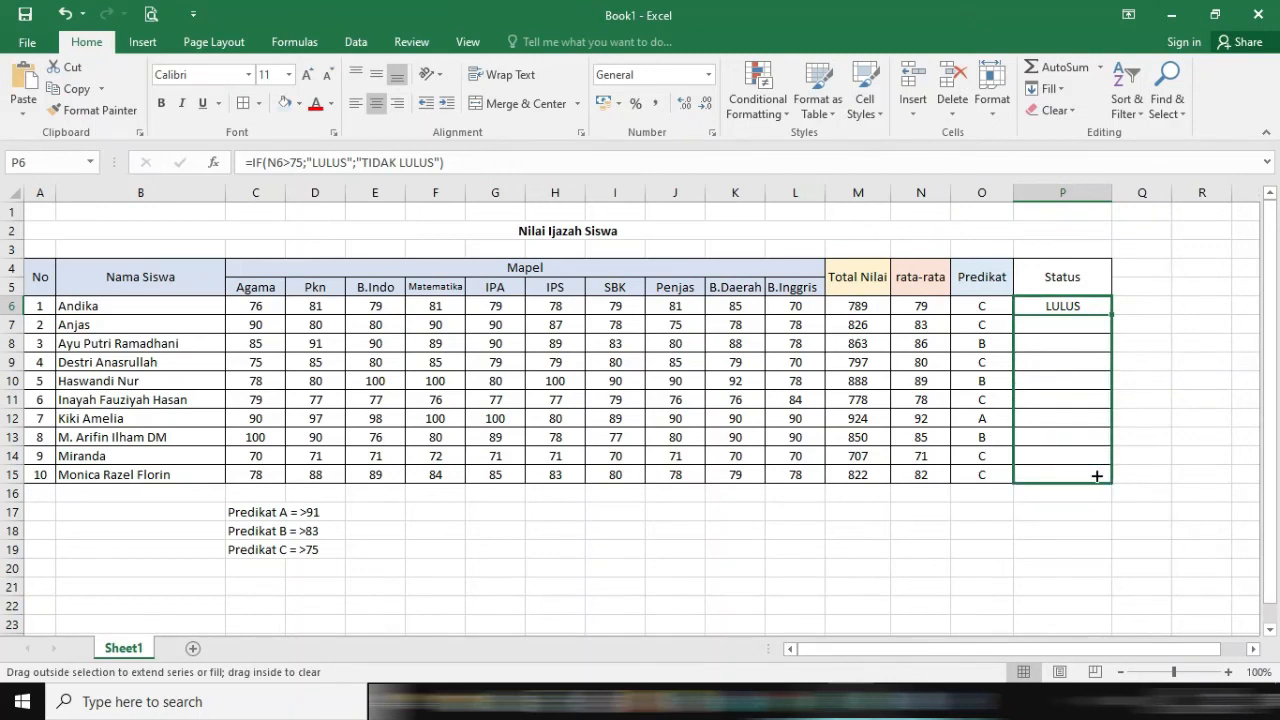
pyautogui.moveTo(1097, 476); pyautogui.dragTo(1096, 475)
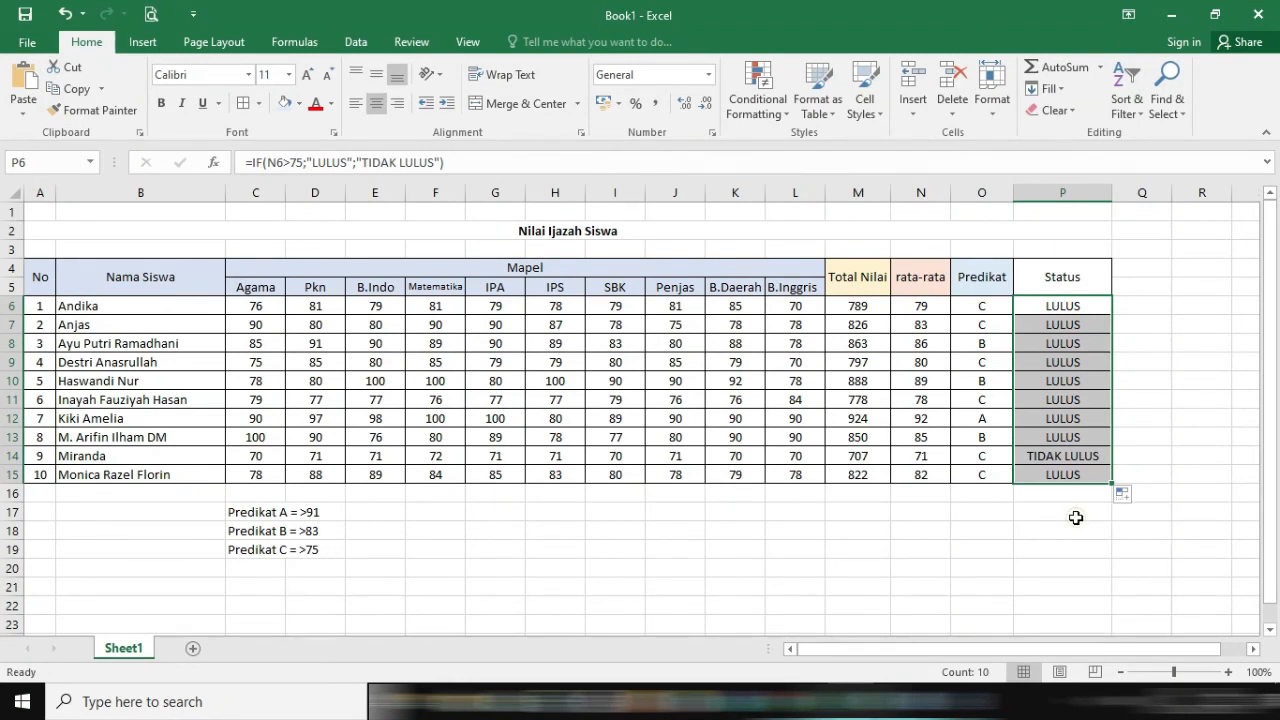
# Compare the ninth student's status in P14 with the average in N14.
pyautogui.click(1075, 517)
pyautogui.click(1043, 452)
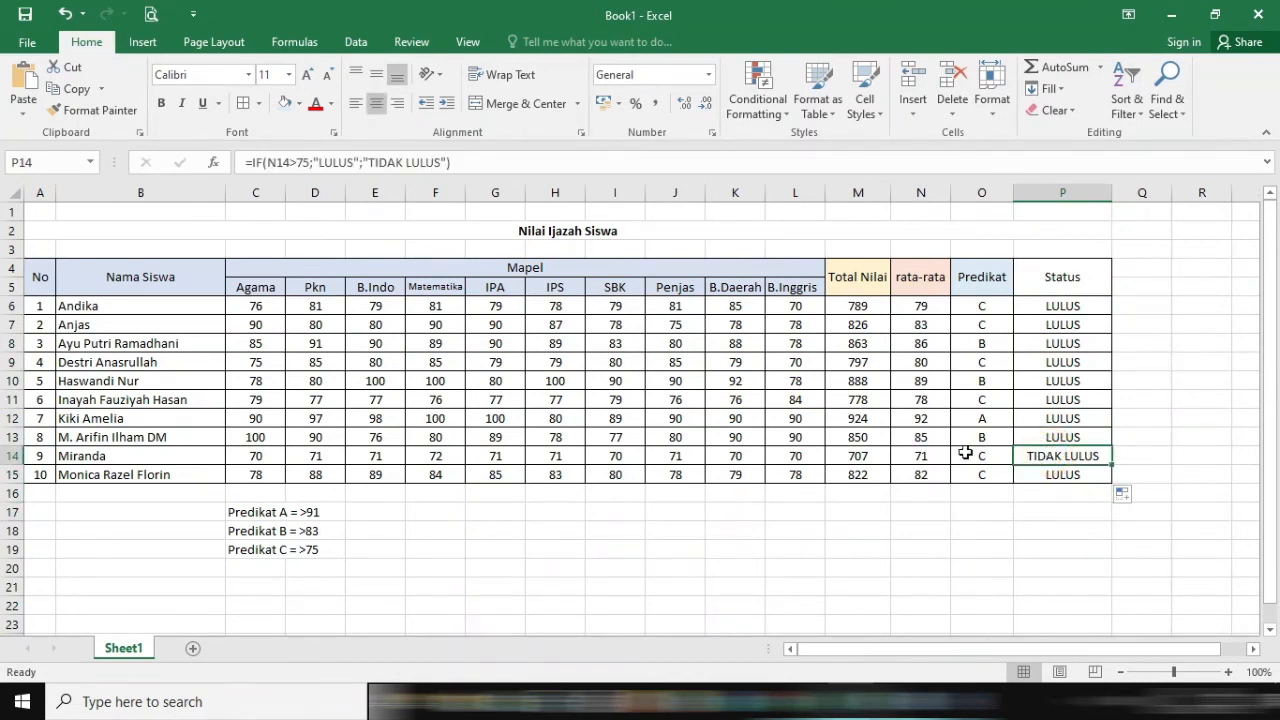
pyautogui.click(908, 456)
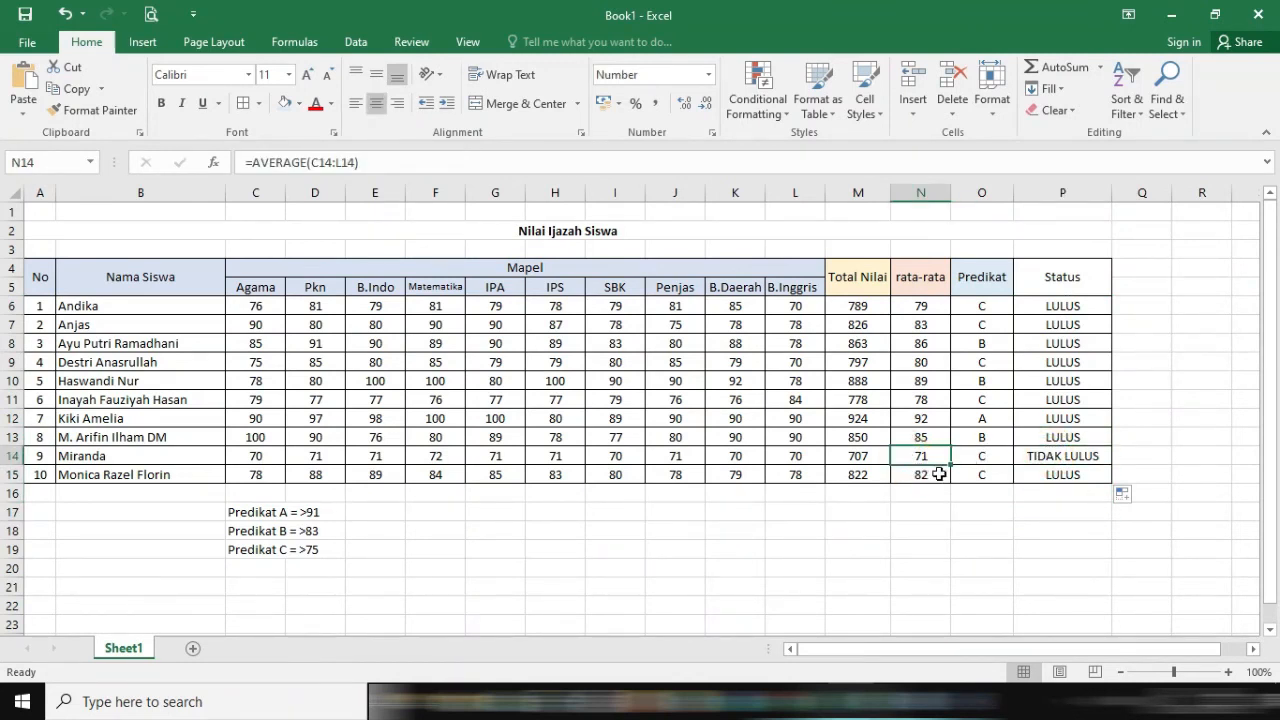